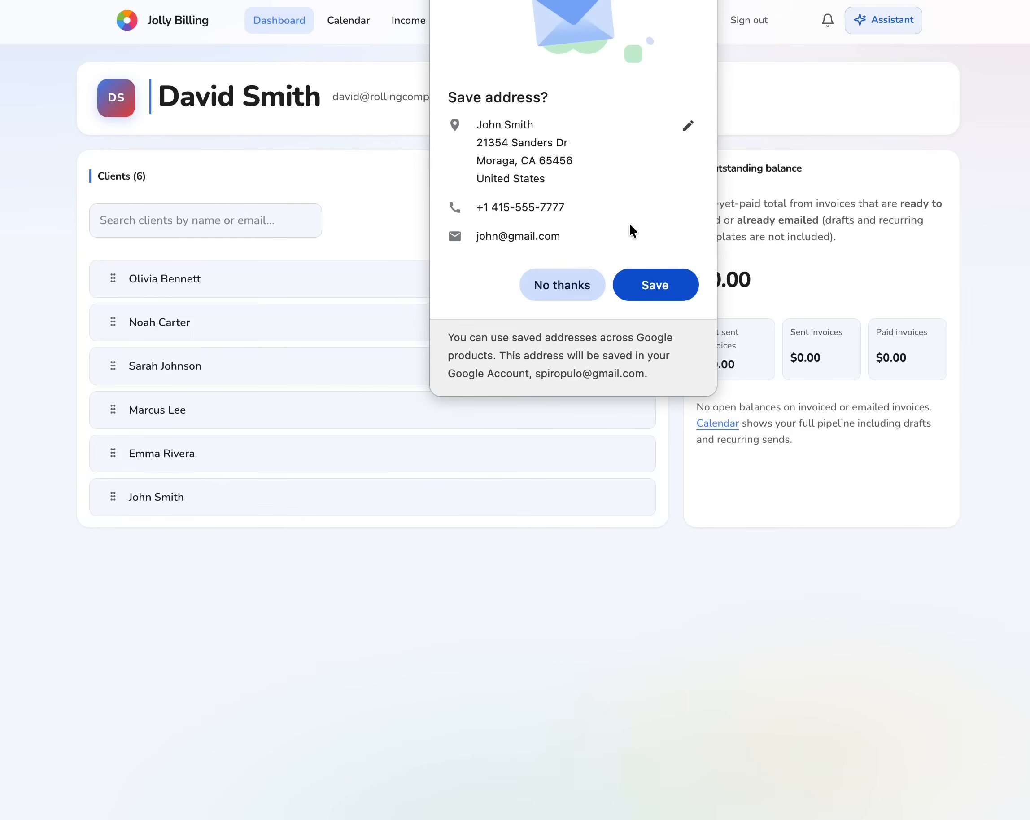
# - Let the browser save the entered address, then open the new client's record from the Dashboard
pyautogui.click(663, 293)
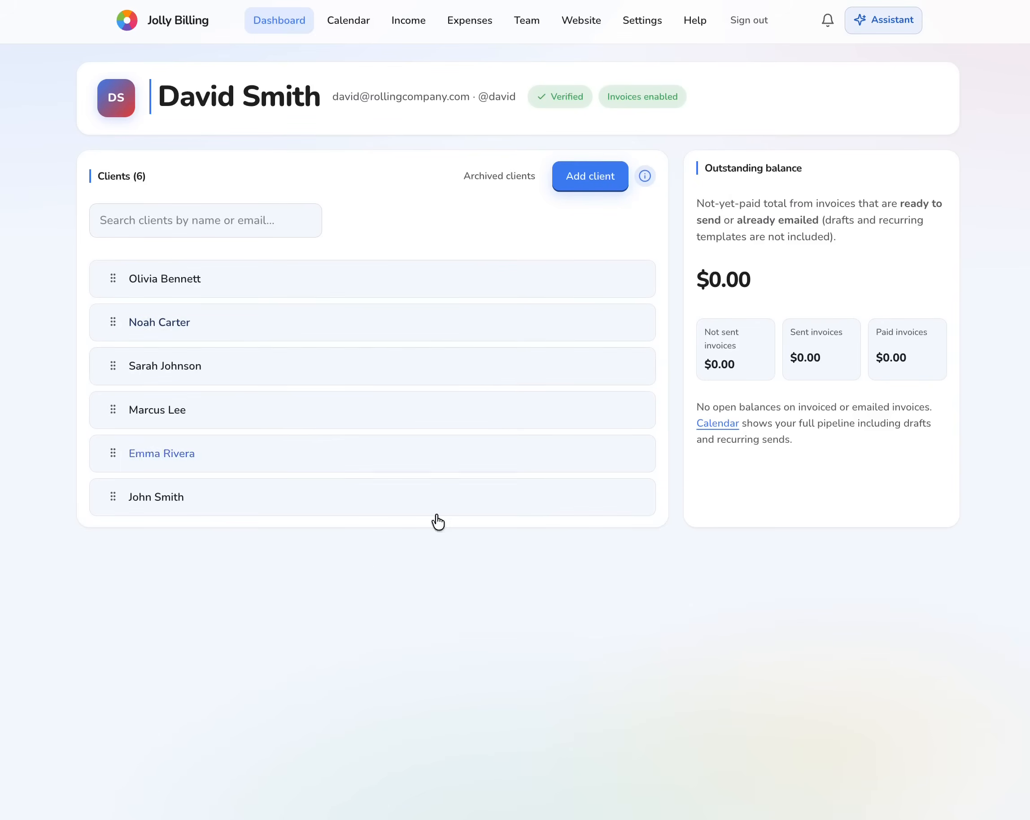
pyautogui.click(168, 497)
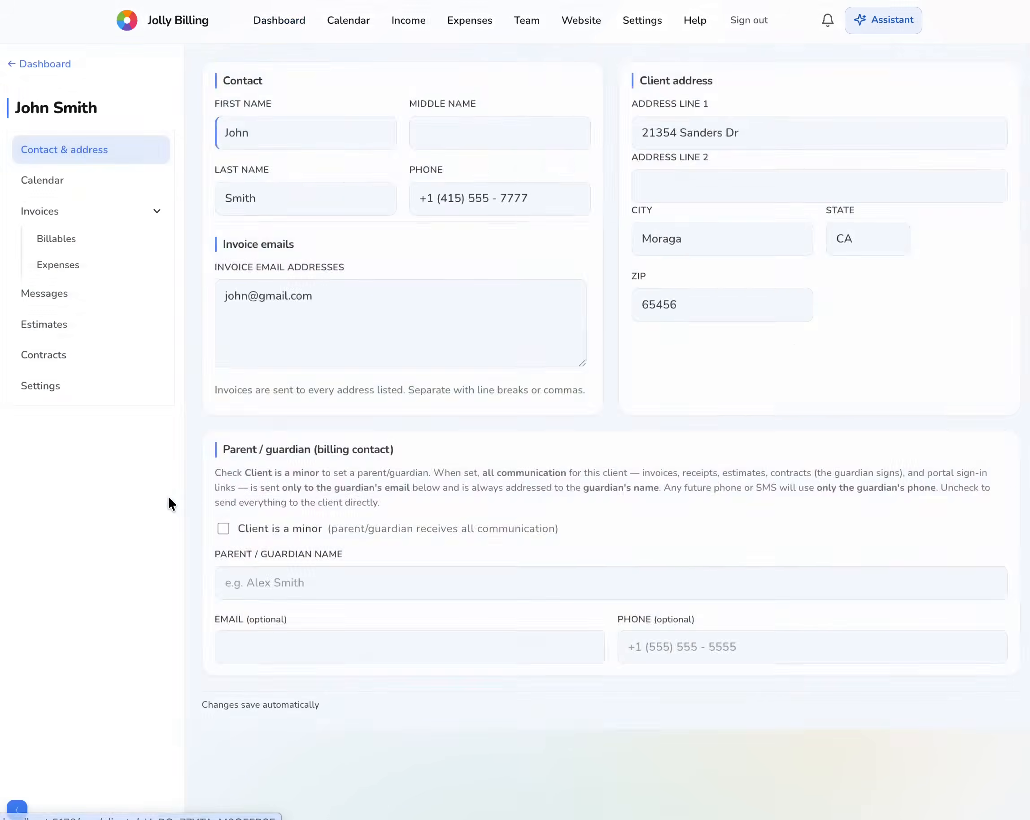
# - Enter a 'Music Session' billable for July Tuesdays 7–28 and Thursdays 2–30
pyautogui.click(65, 244)
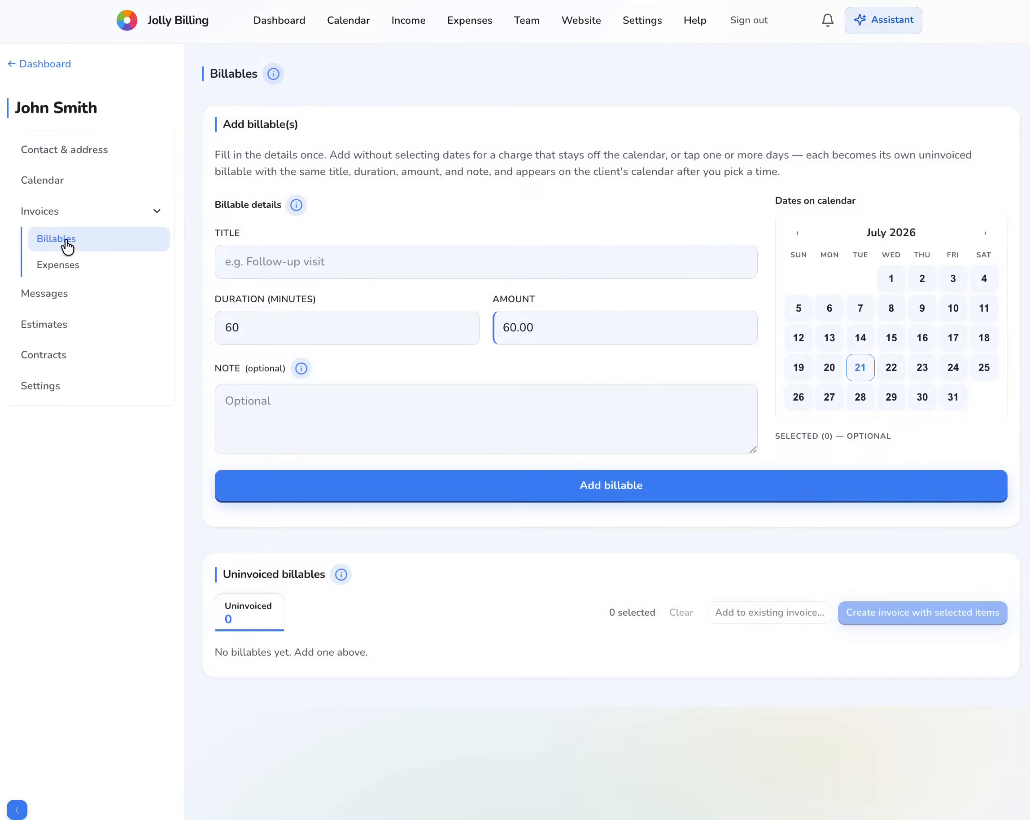
pyautogui.click(365, 263)
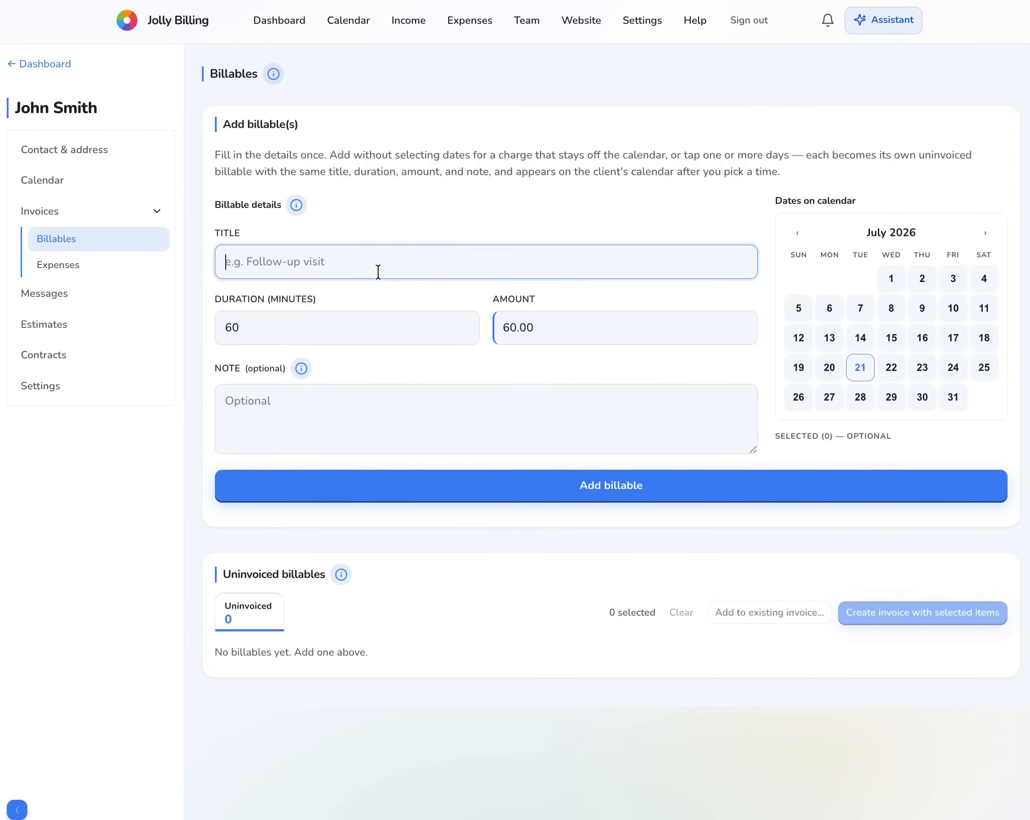
pyautogui.write('Music Session')
pyautogui.click(854, 314)
pyautogui.click(860, 338)
pyautogui.click(860, 368)
pyautogui.click(862, 397)
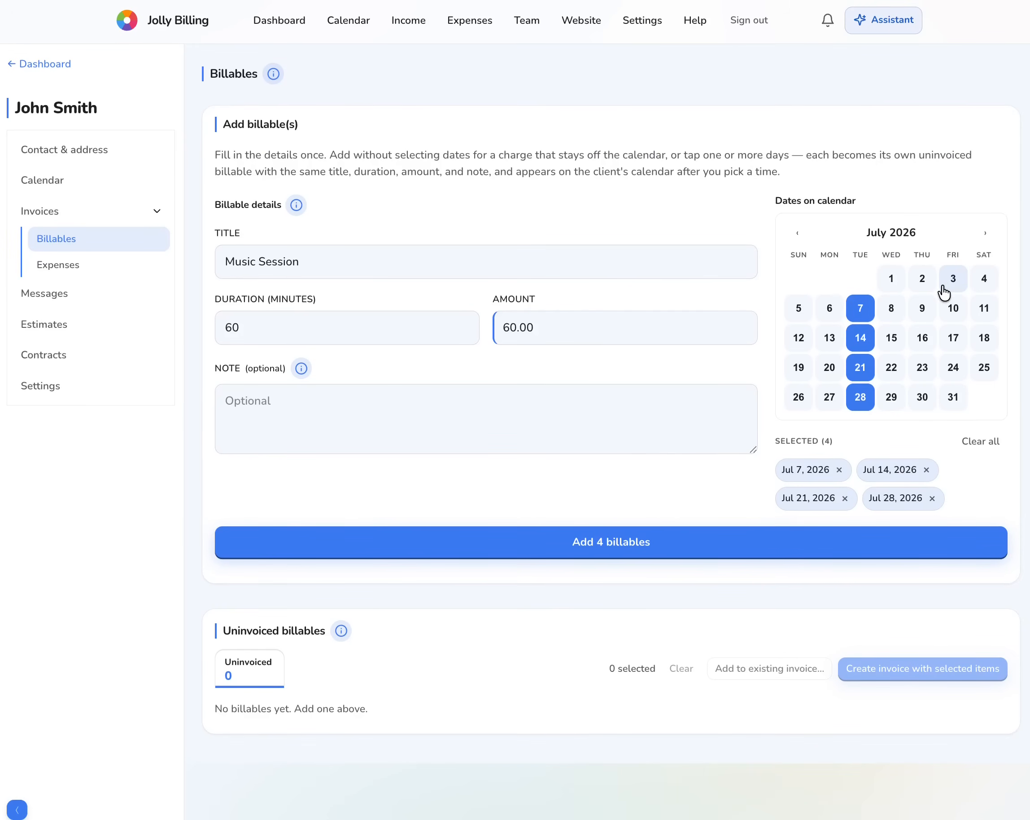
pyautogui.click(923, 279)
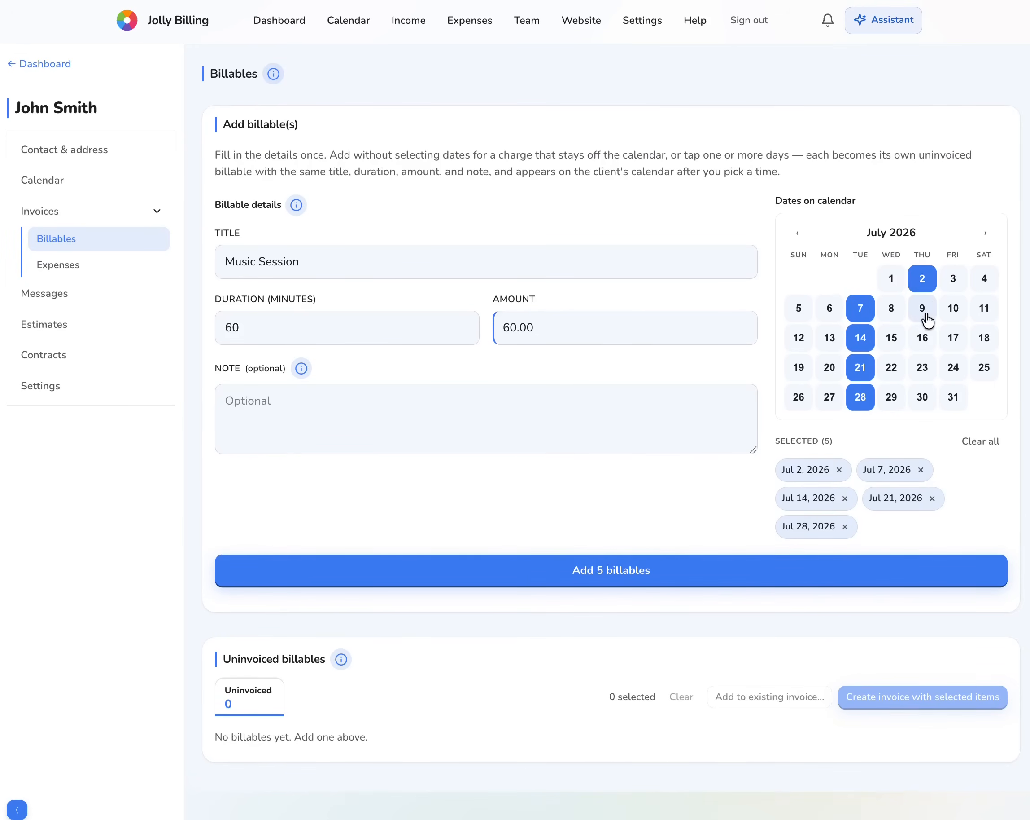
pyautogui.click(923, 312)
pyautogui.click(923, 339)
pyautogui.click(924, 368)
pyautogui.click(923, 397)
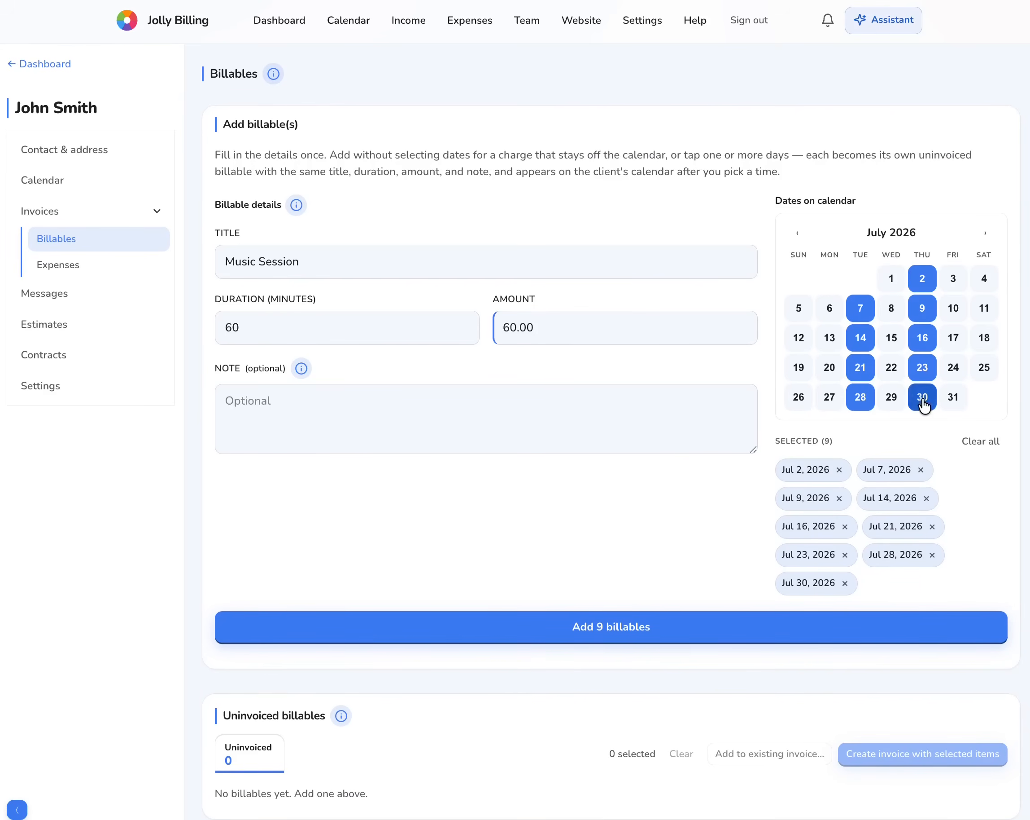
# - Create the nine Music Session billables with a 1:30 PM start time
pyautogui.click(590, 627)
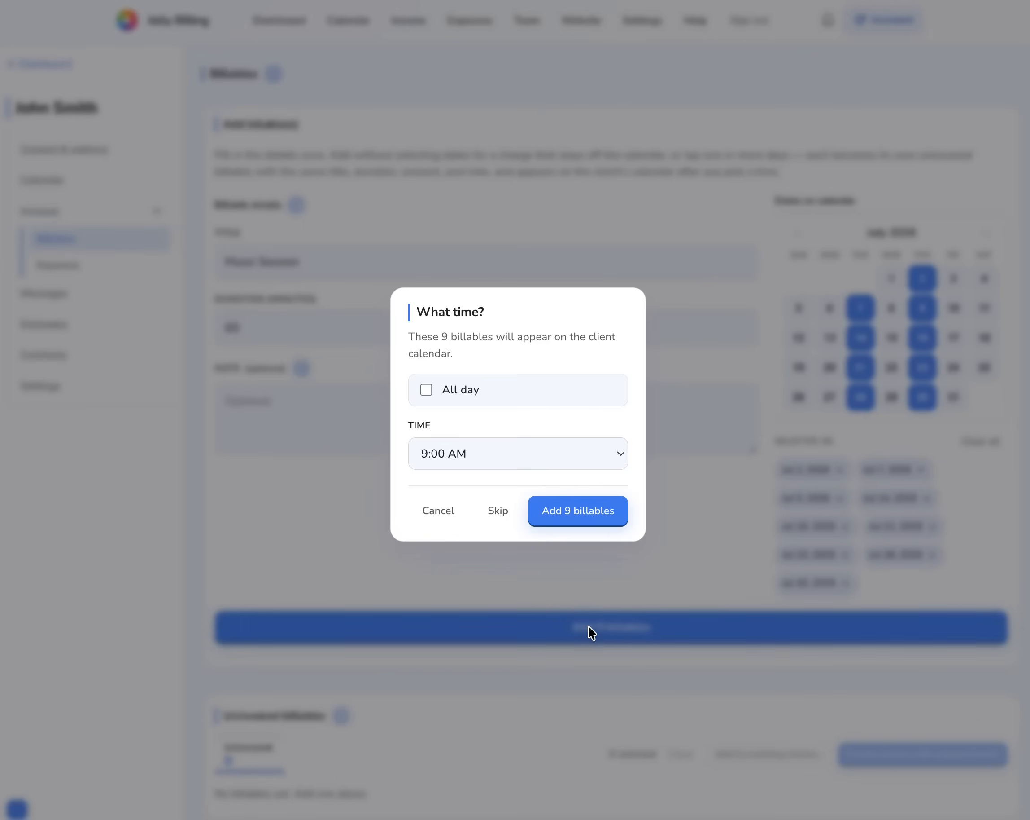
pyautogui.click(459, 452)
pyautogui.scroll(-5, 482, 666)
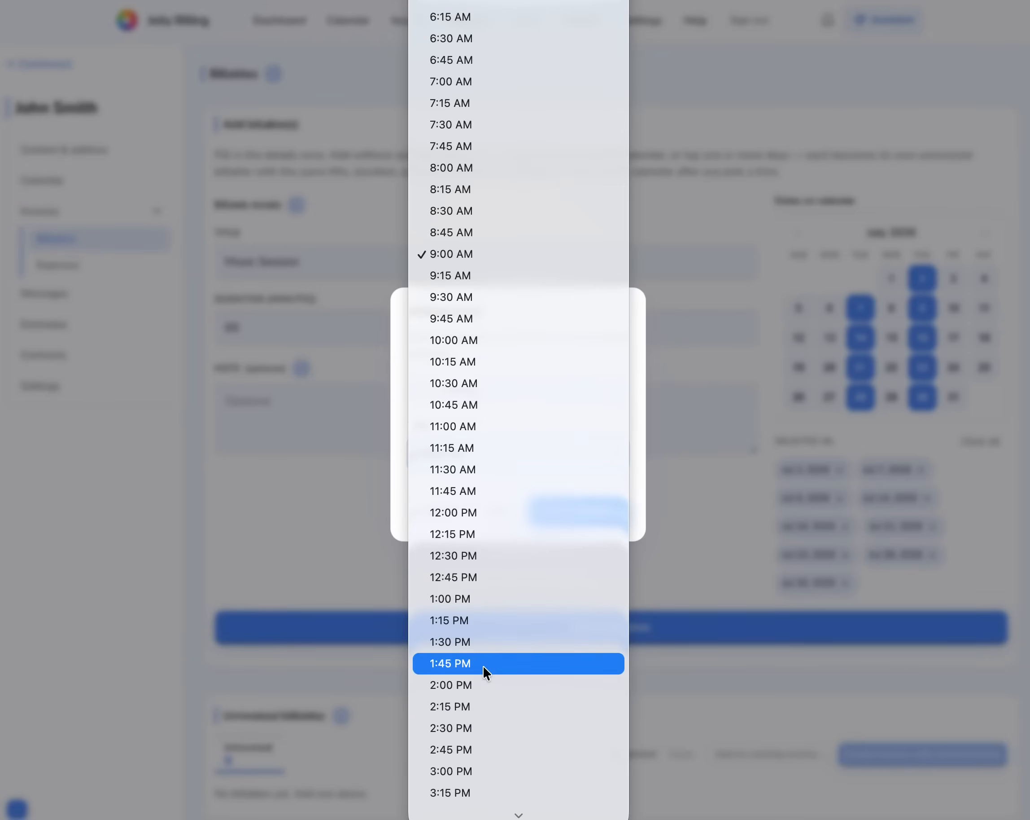
pyautogui.click(466, 641)
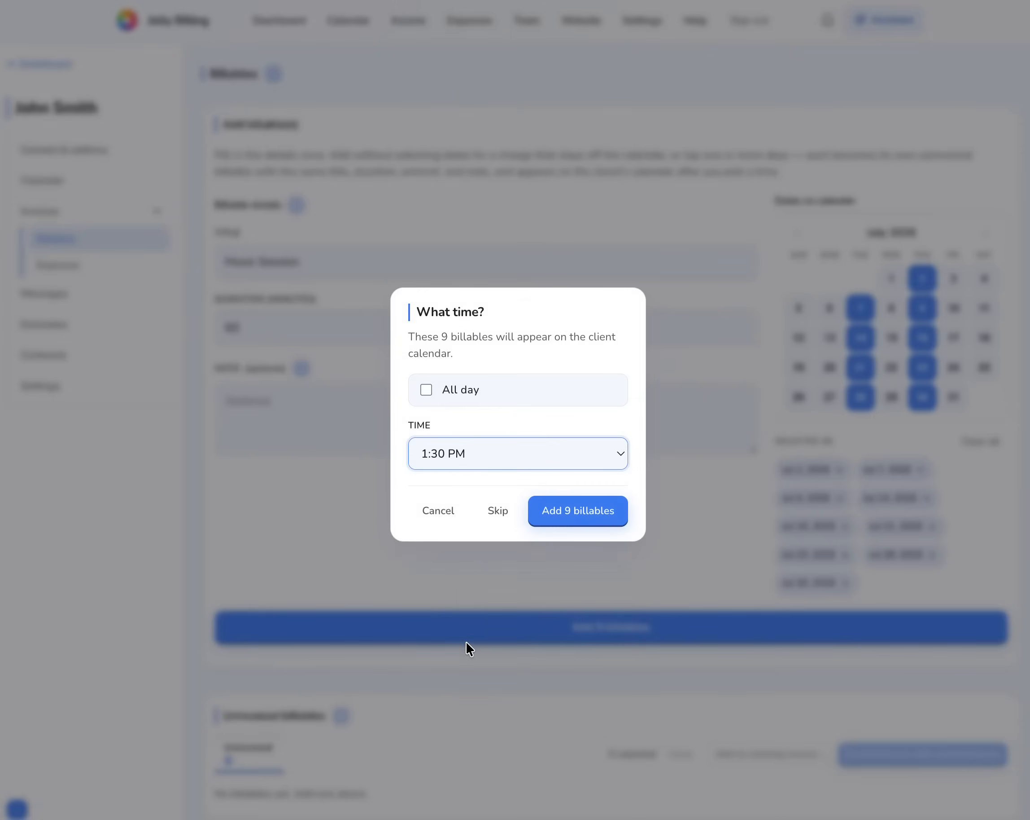
pyautogui.click(569, 510)
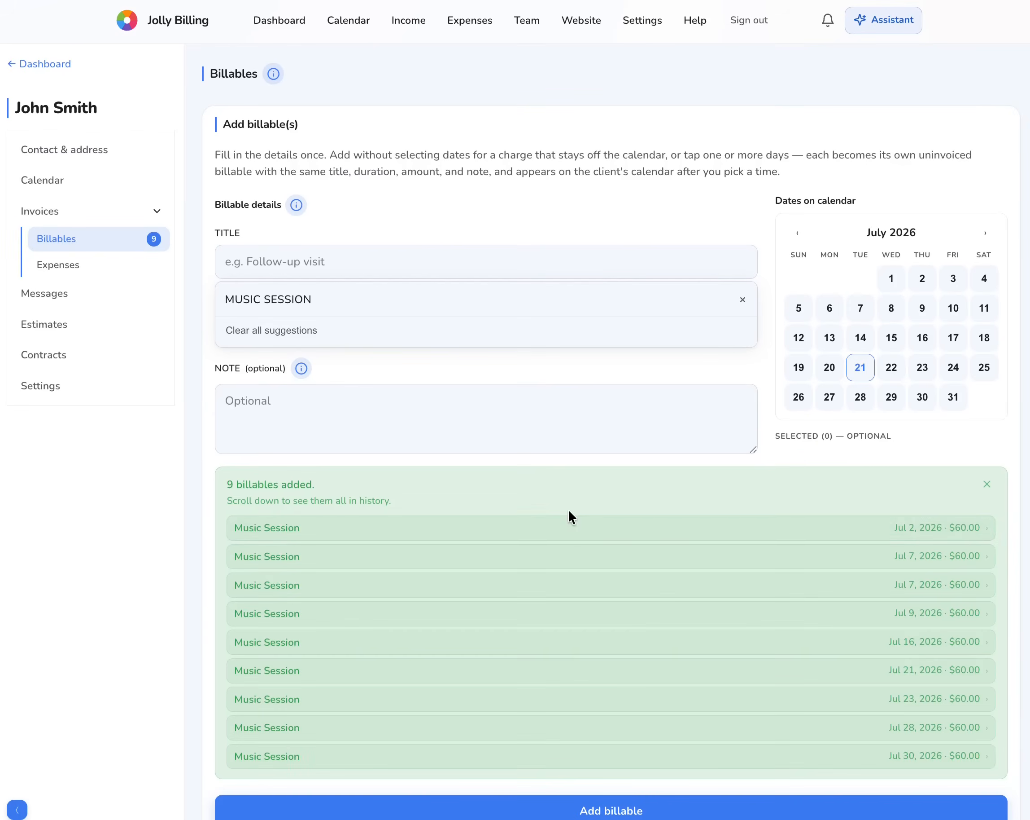
# - Select all nine uninvoiced Music Session billables and save them as a new invoice
pyautogui.scroll(-15, 605, 643)
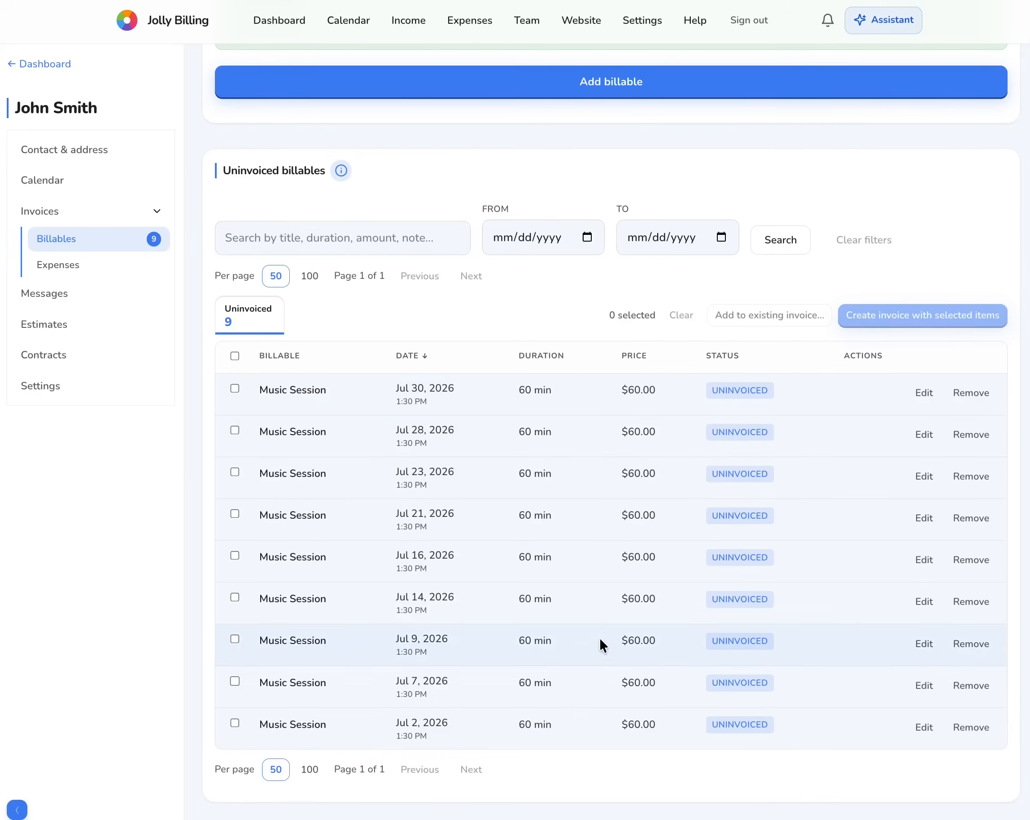
pyautogui.click(234, 355)
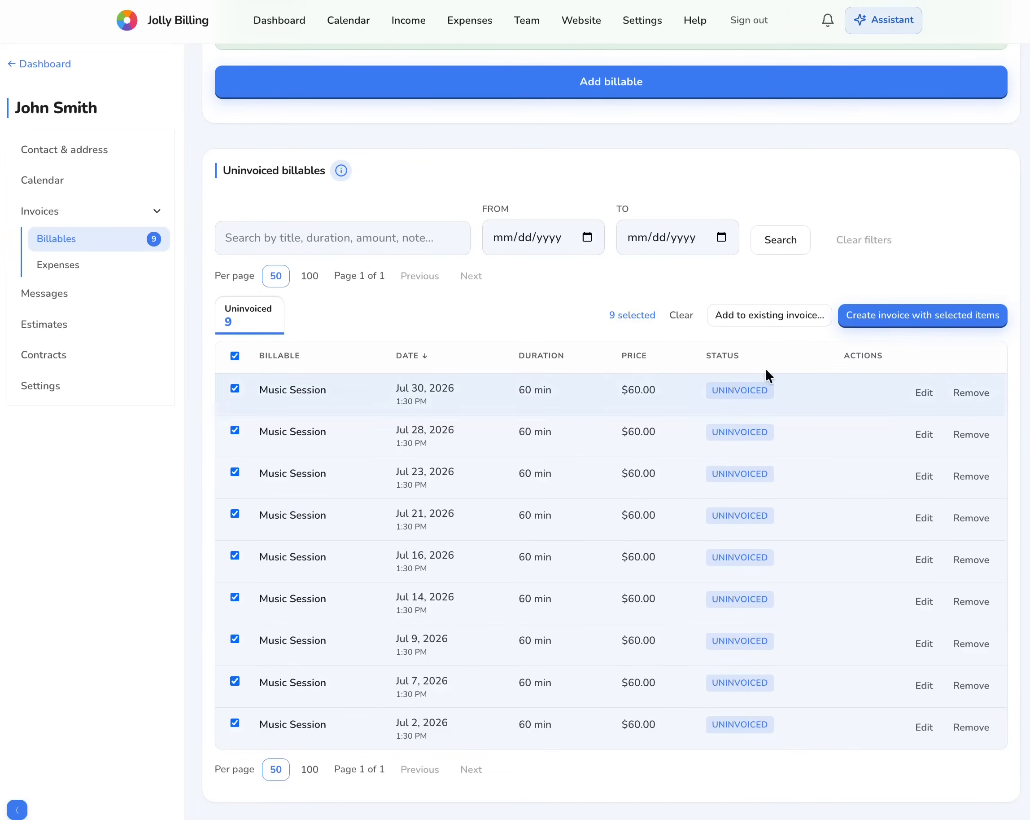
pyautogui.click(916, 317)
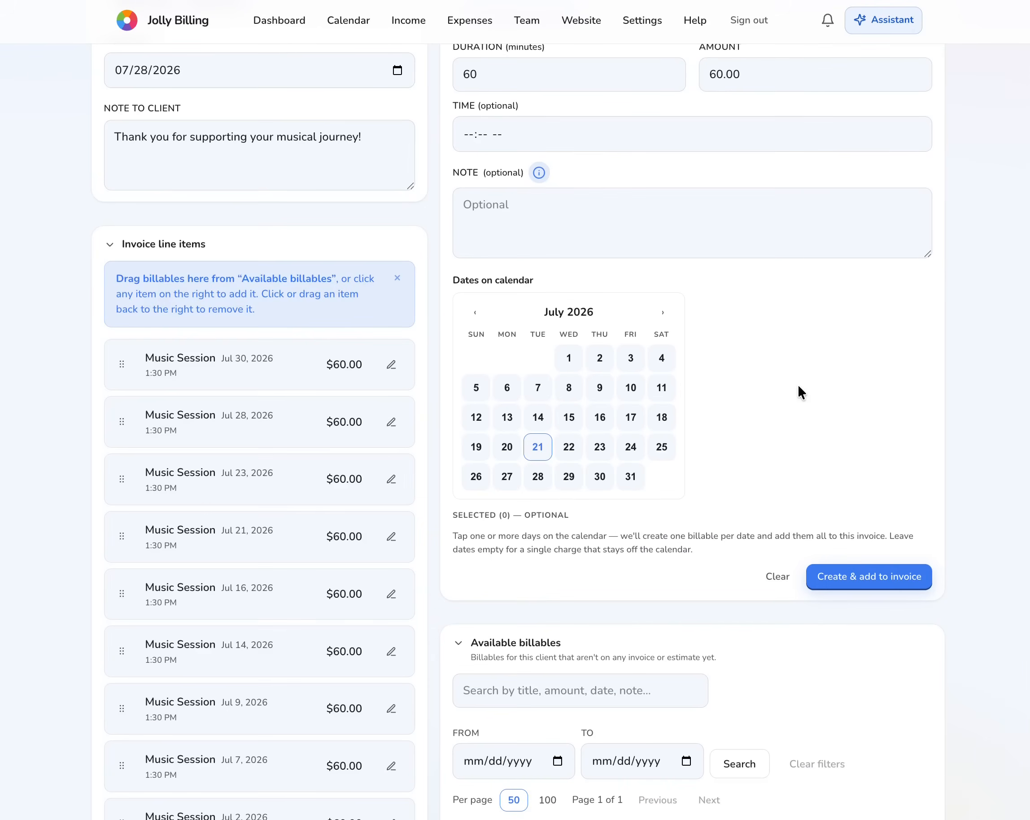
pyautogui.scroll(5, 798, 384)
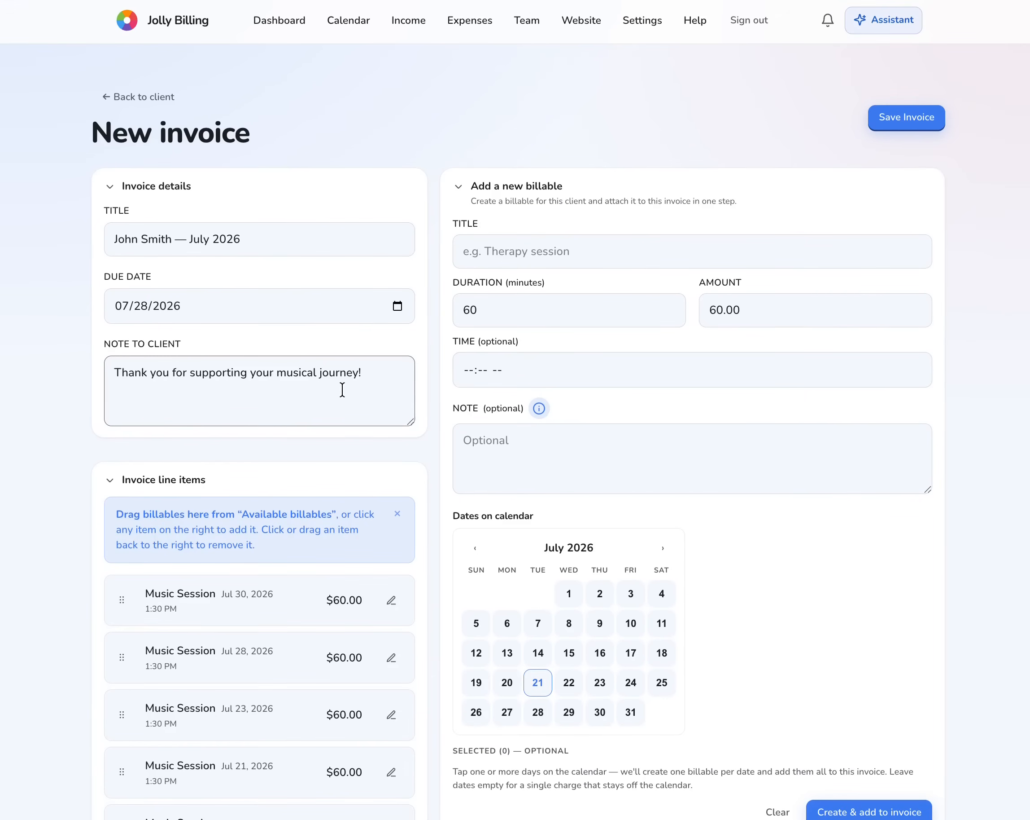
pyautogui.click(906, 119)
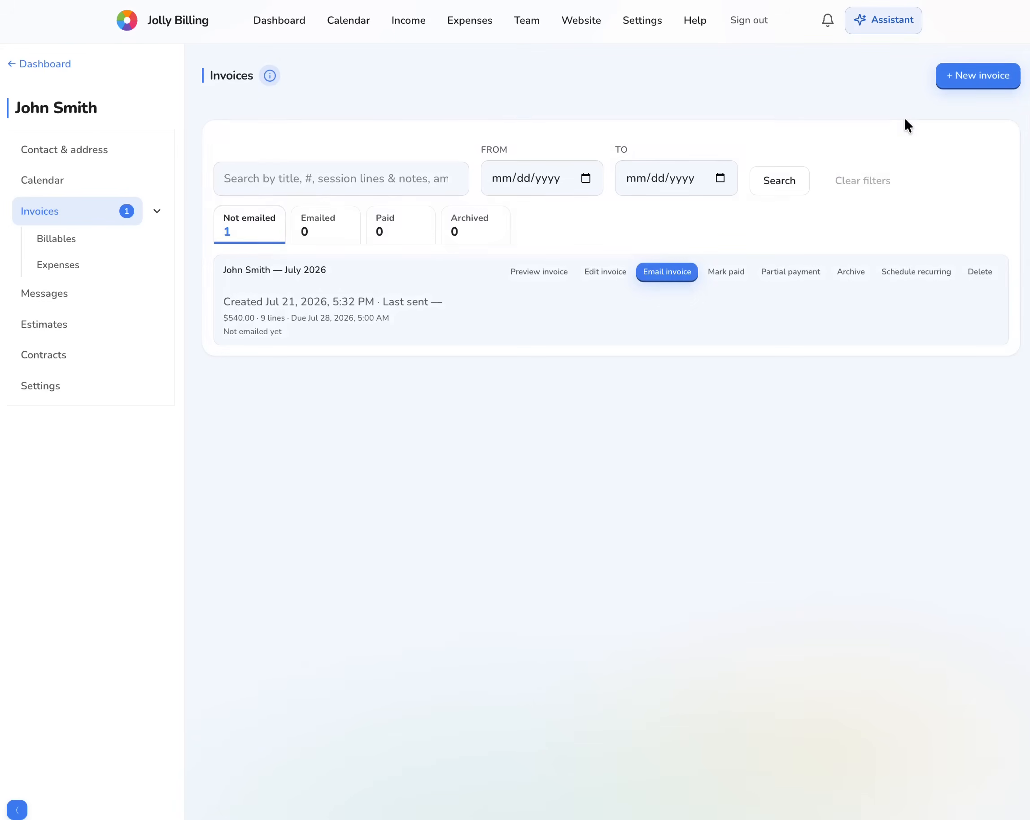
# - Email the $540.00 invoice due July 29, check its email activity, and open it for editing
pyautogui.click(668, 272)
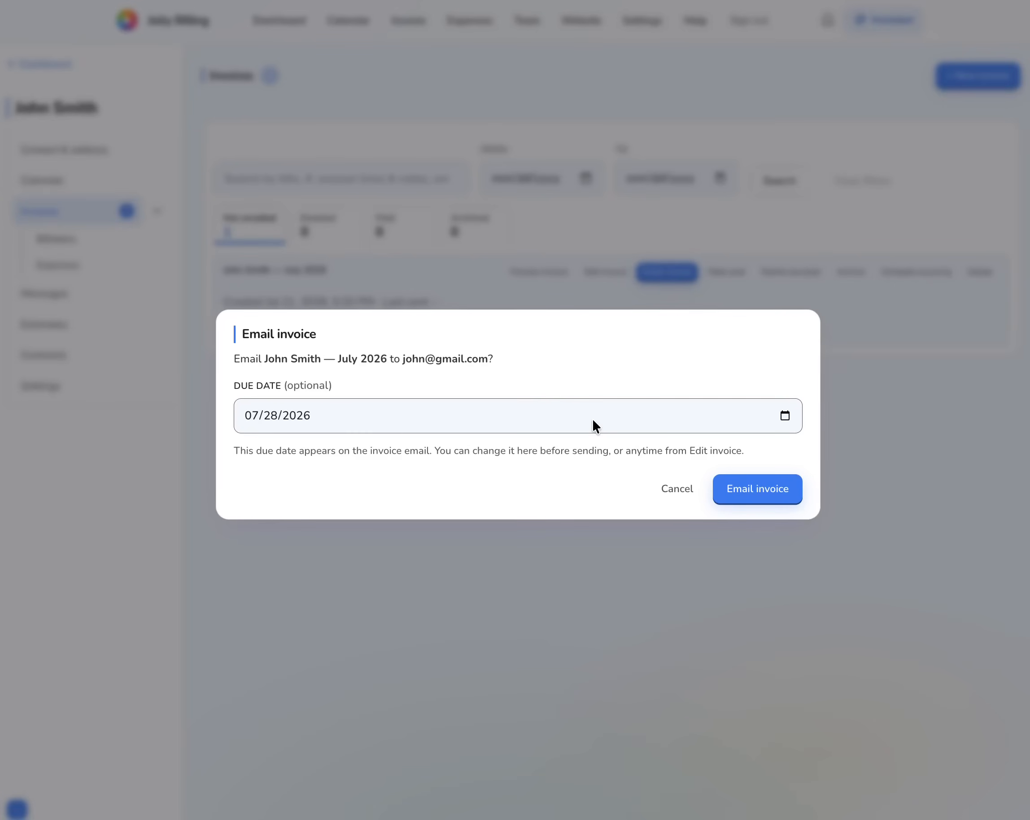
pyautogui.click(785, 415)
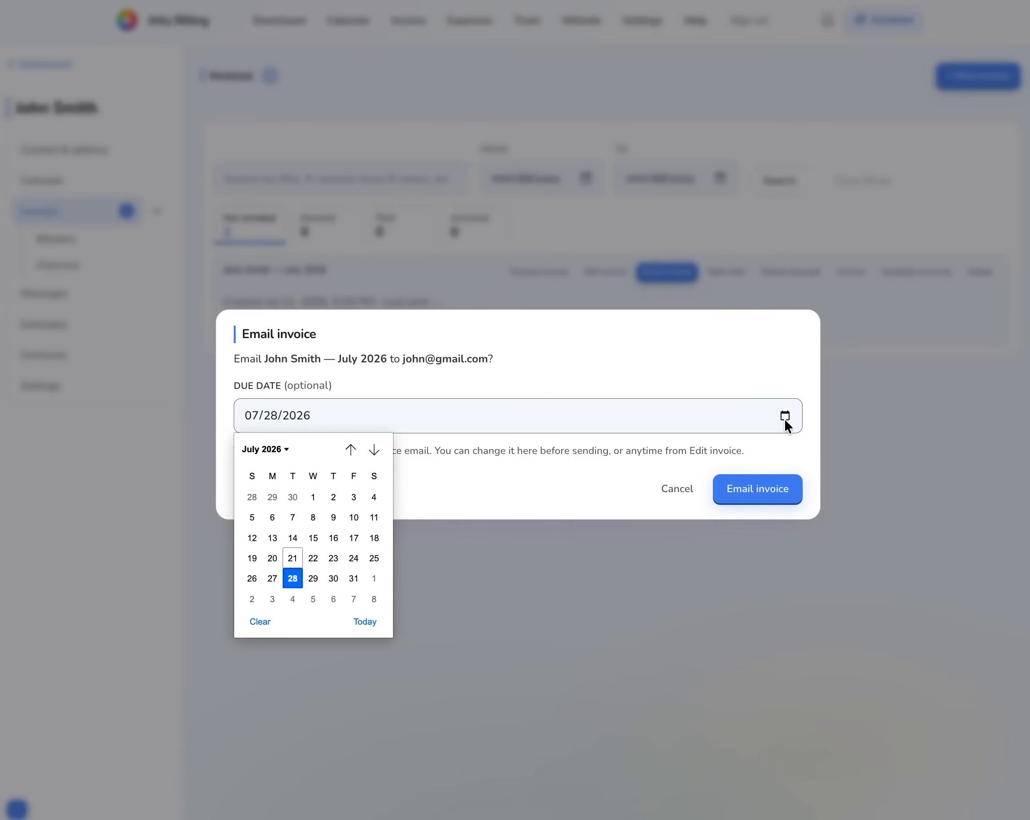
pyautogui.click(312, 578)
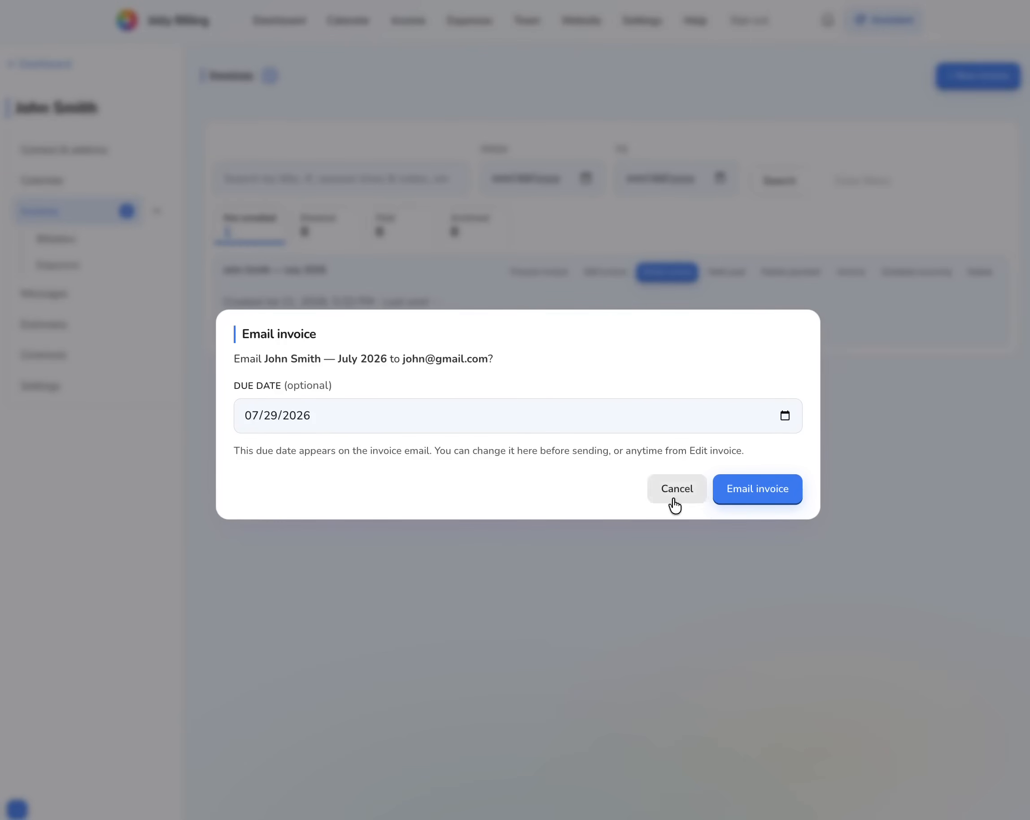
pyautogui.click(763, 486)
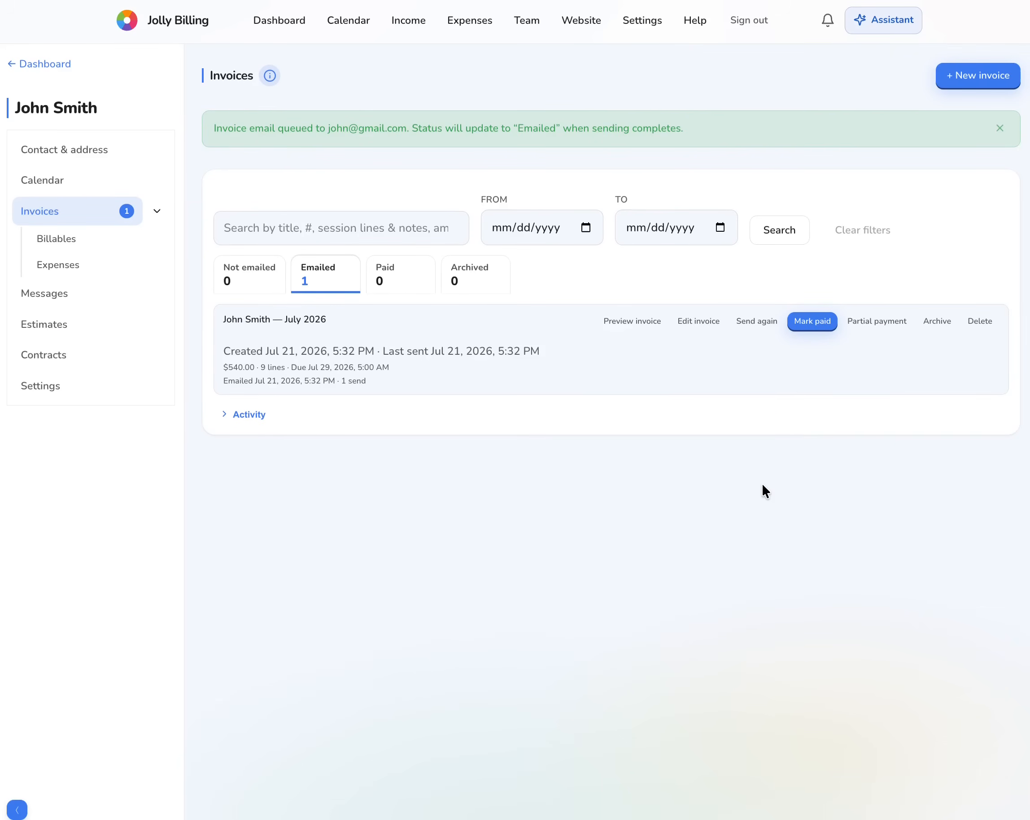
pyautogui.click(237, 424)
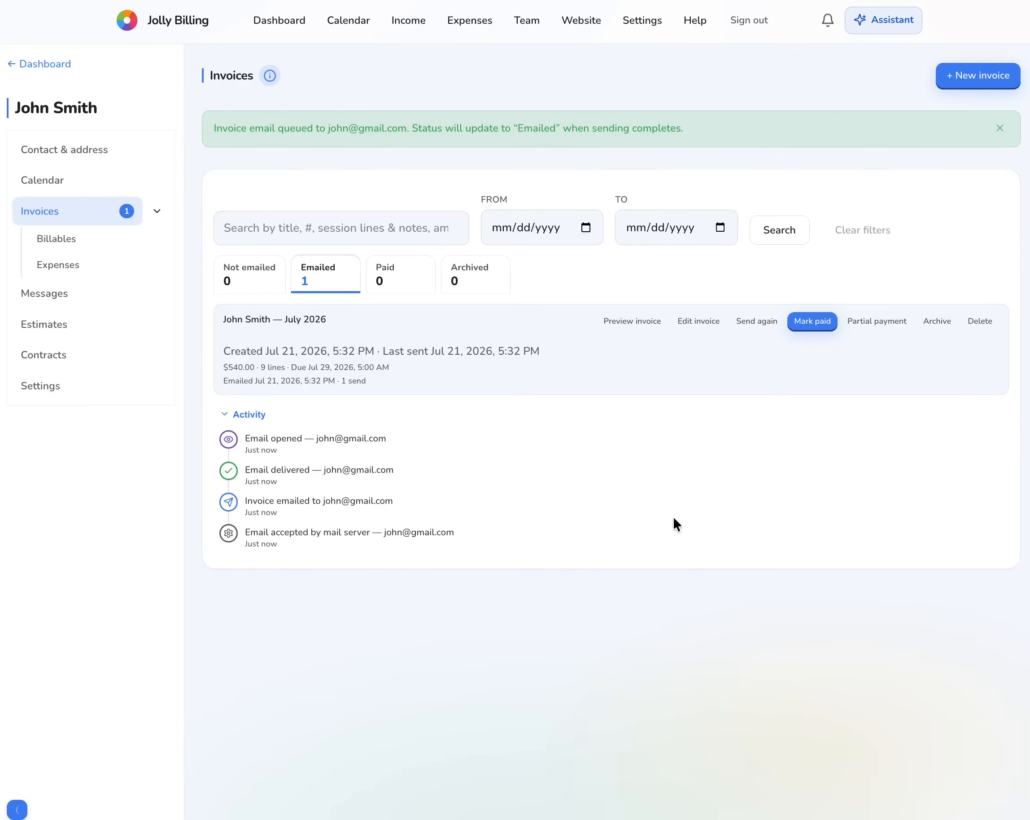
pyautogui.click(700, 323)
# - Start a new billable on the invoice titled 'One more sessions I forgot'
pyautogui.click(591, 273)
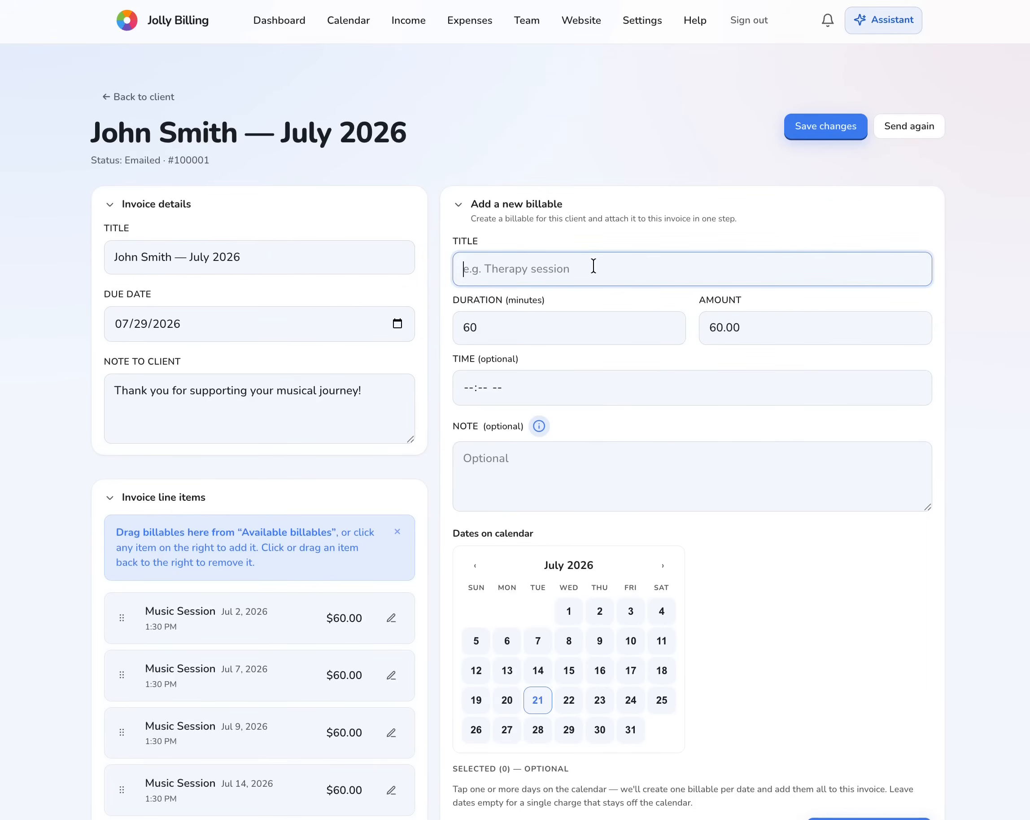
pyautogui.write('One more sessio')
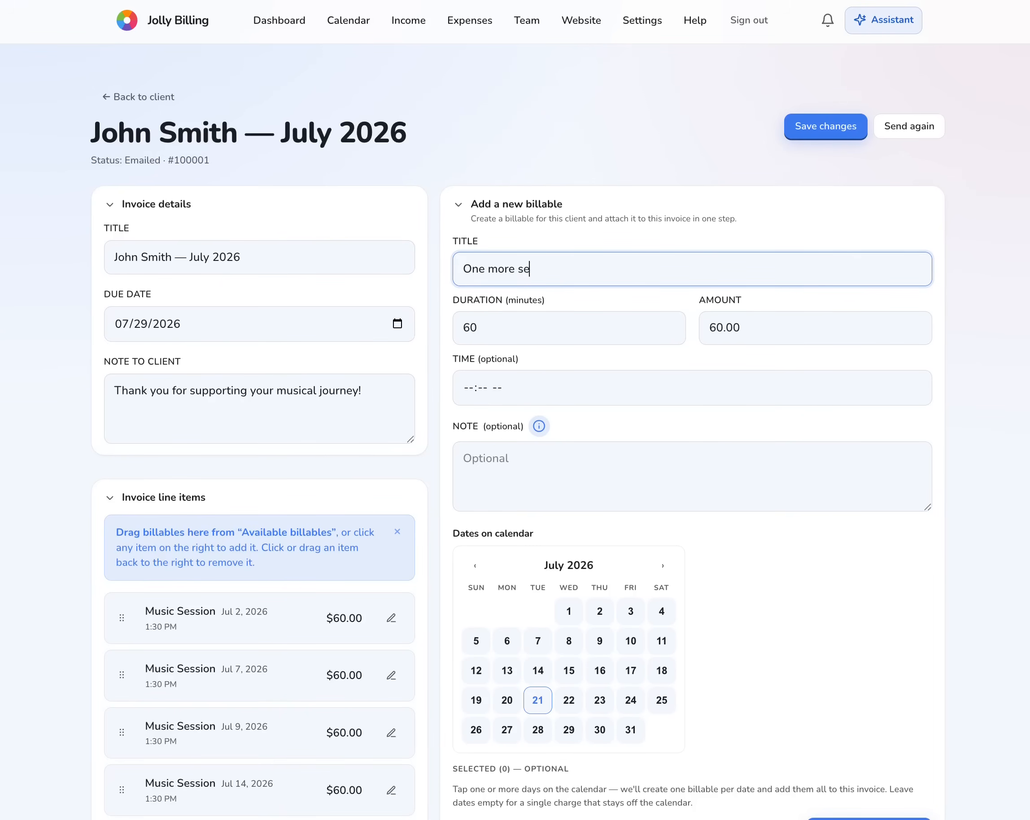
pyautogui.write('ns I forgot')
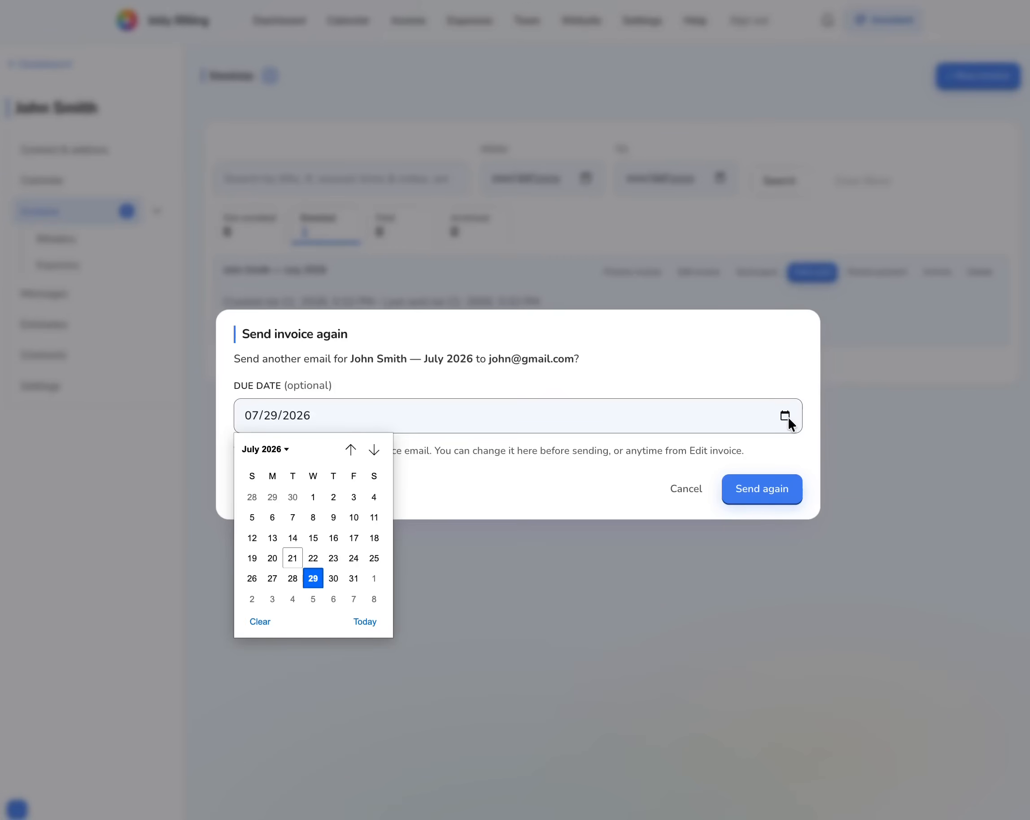
# - Resend the updated $640.00 invoice, keeping the July 29 due date, and review its email-opened events
pyautogui.click(313, 577)
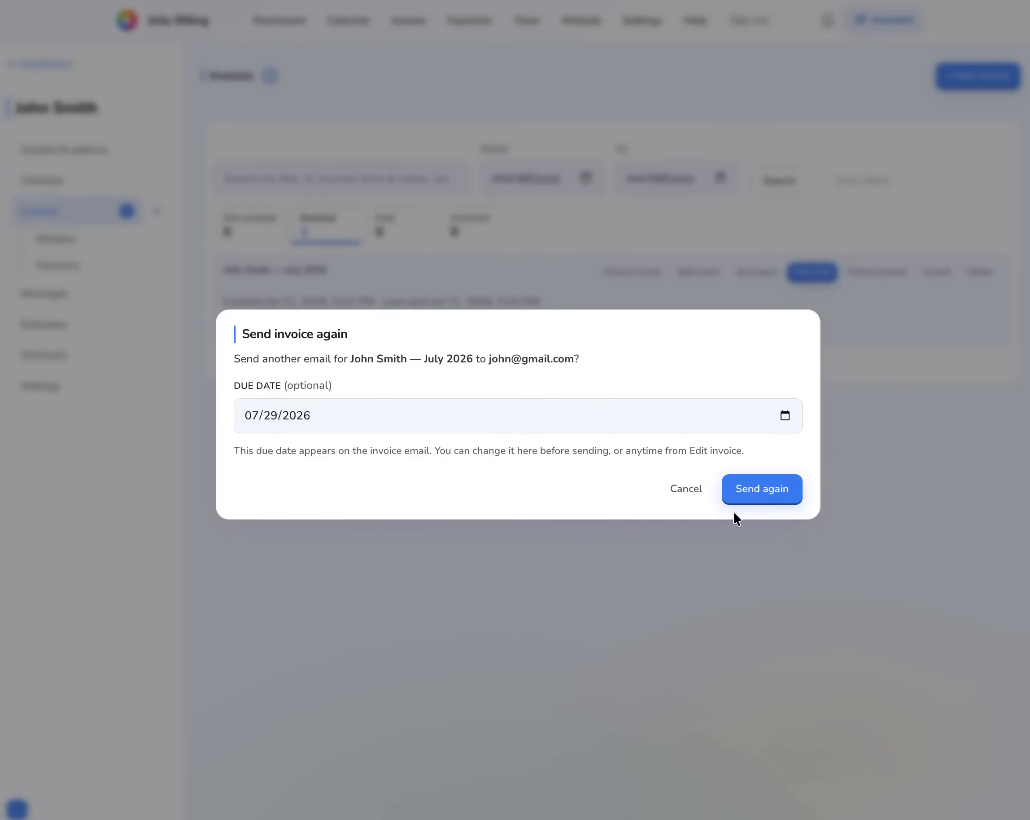
pyautogui.click(783, 487)
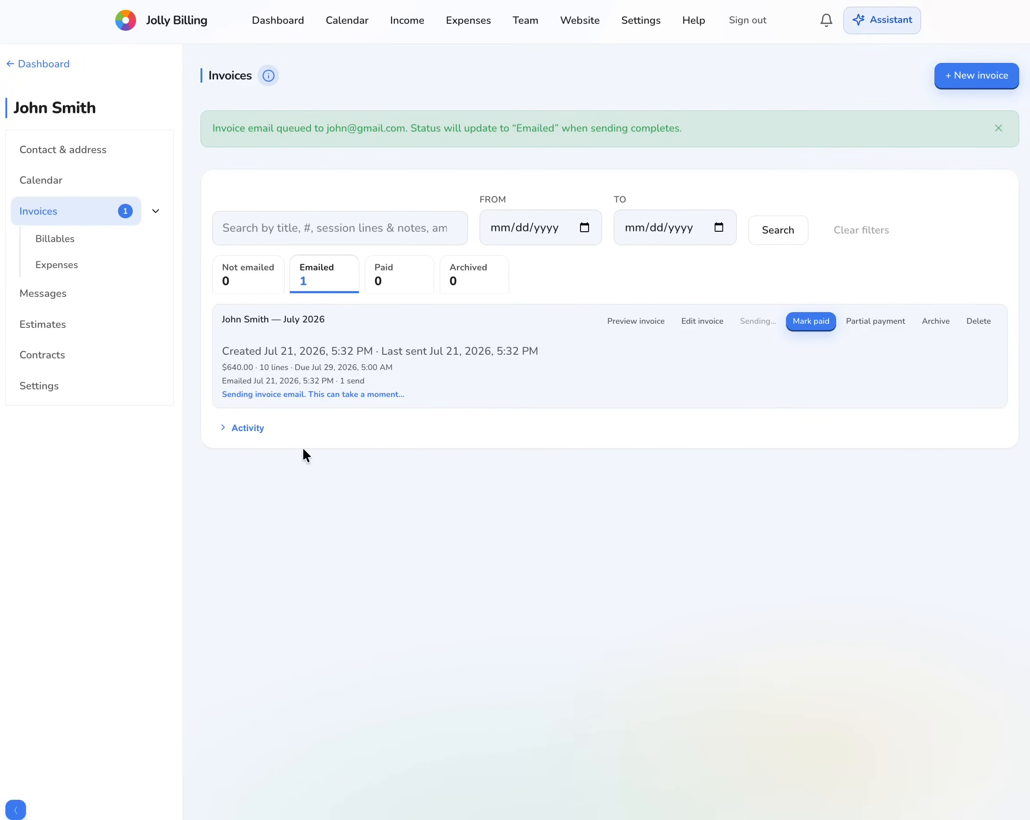
pyautogui.click(233, 421)
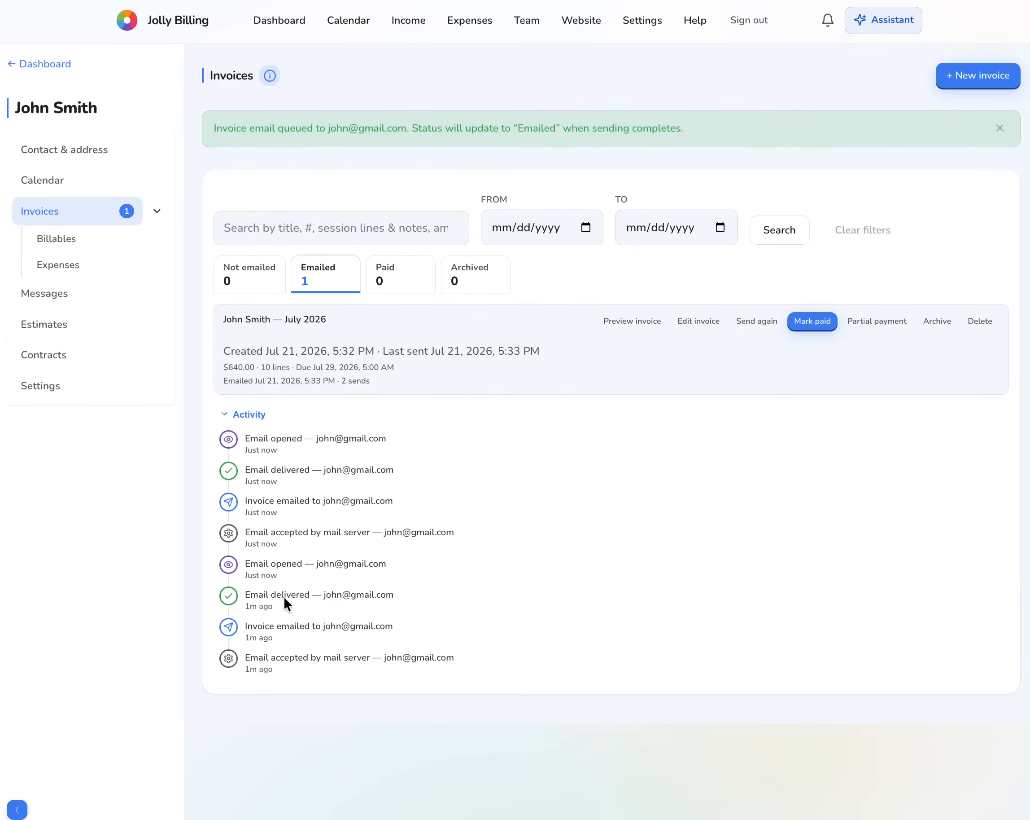
pyautogui.moveTo(245, 437); pyautogui.dragTo(325, 438)
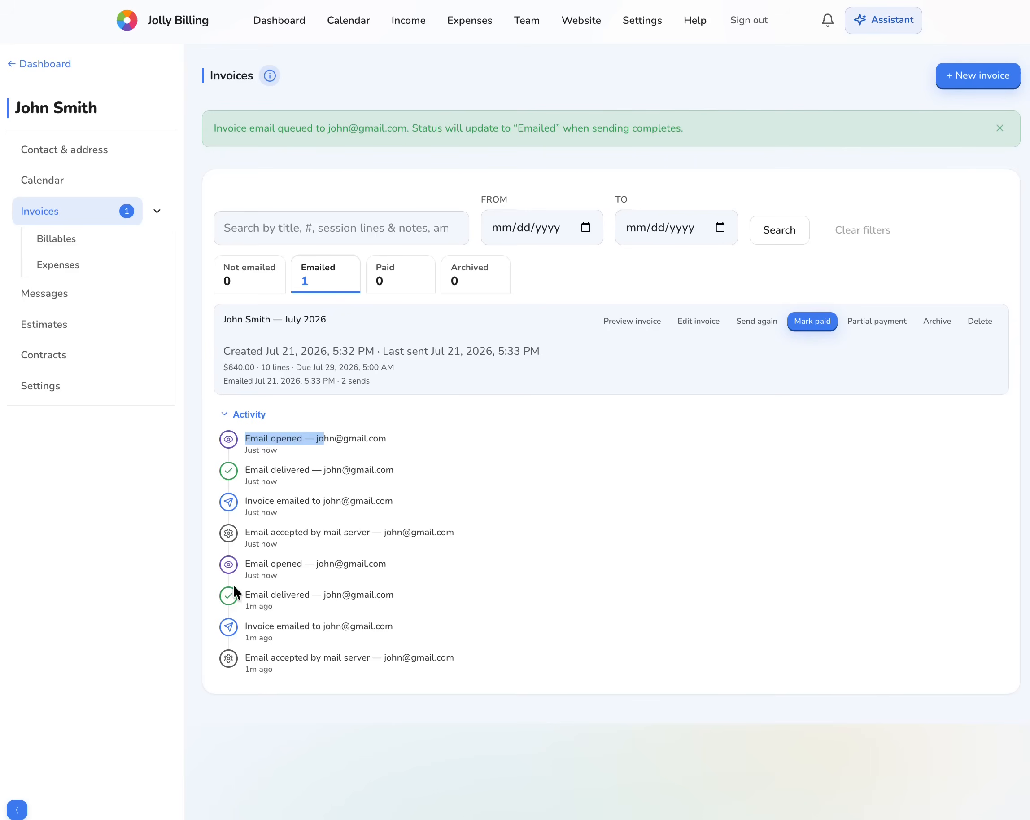
pyautogui.moveTo(233, 564); pyautogui.dragTo(343, 561)
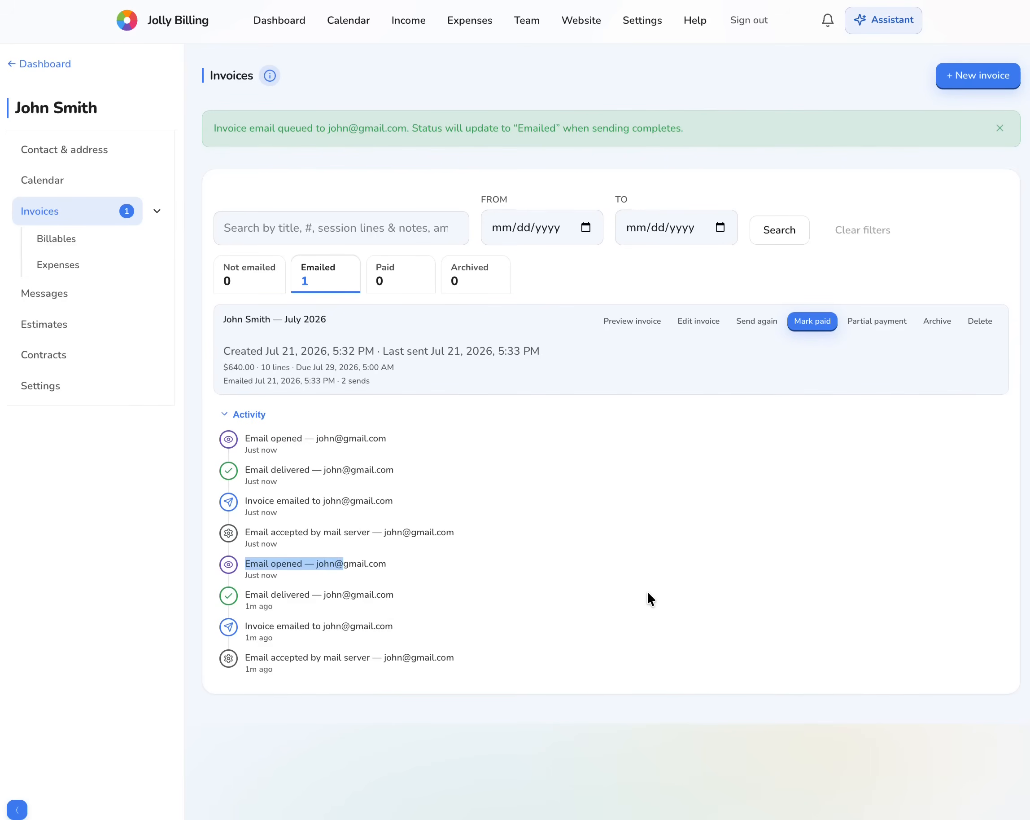
pyautogui.click(238, 414)
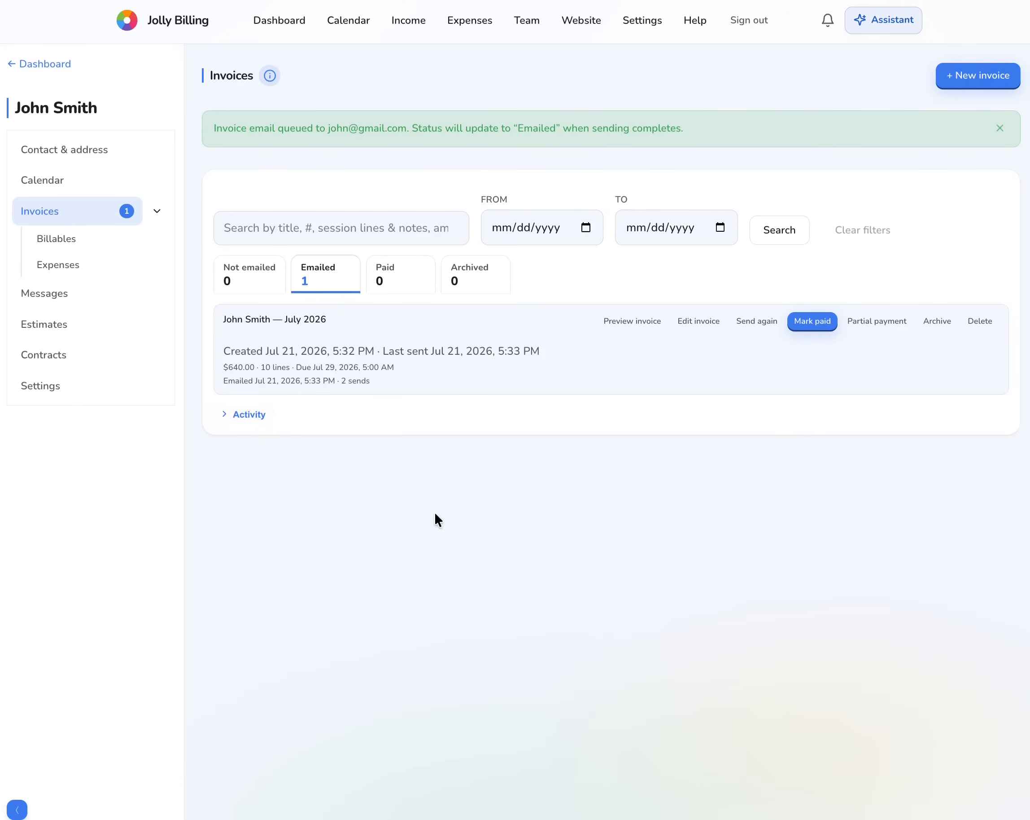
# - Mark the invoice paid and confirm $640.00 collected this year on the Income page
pyautogui.click(818, 325)
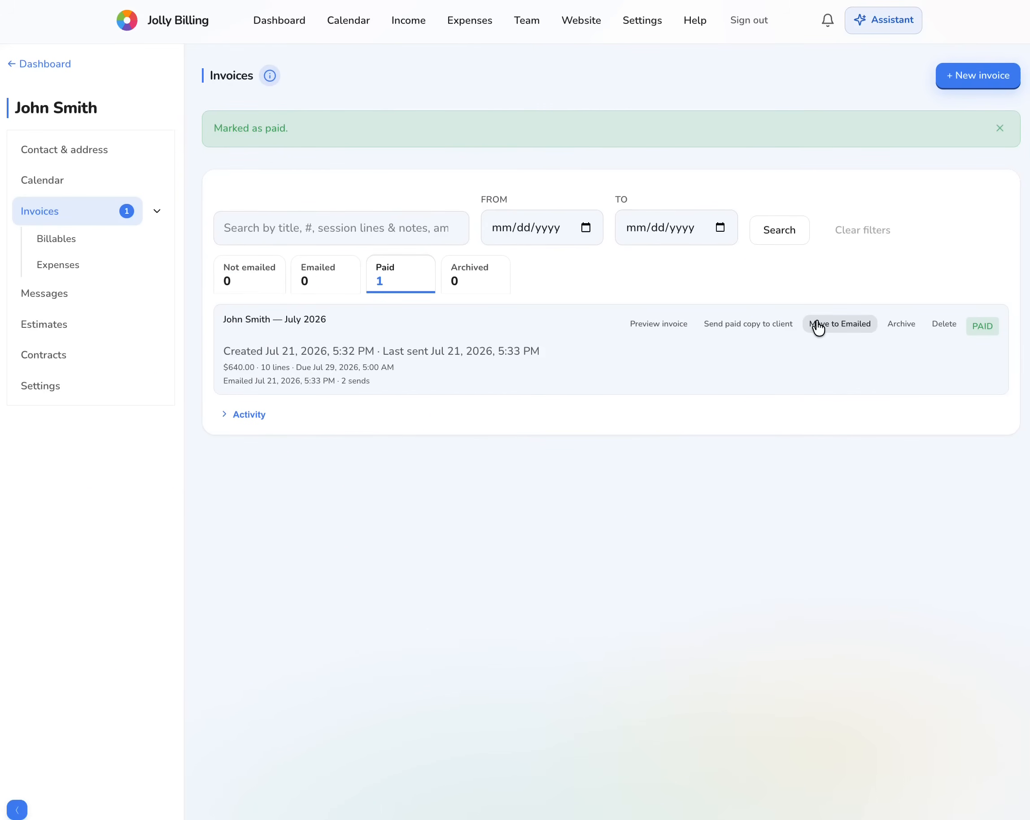
pyautogui.click(409, 21)
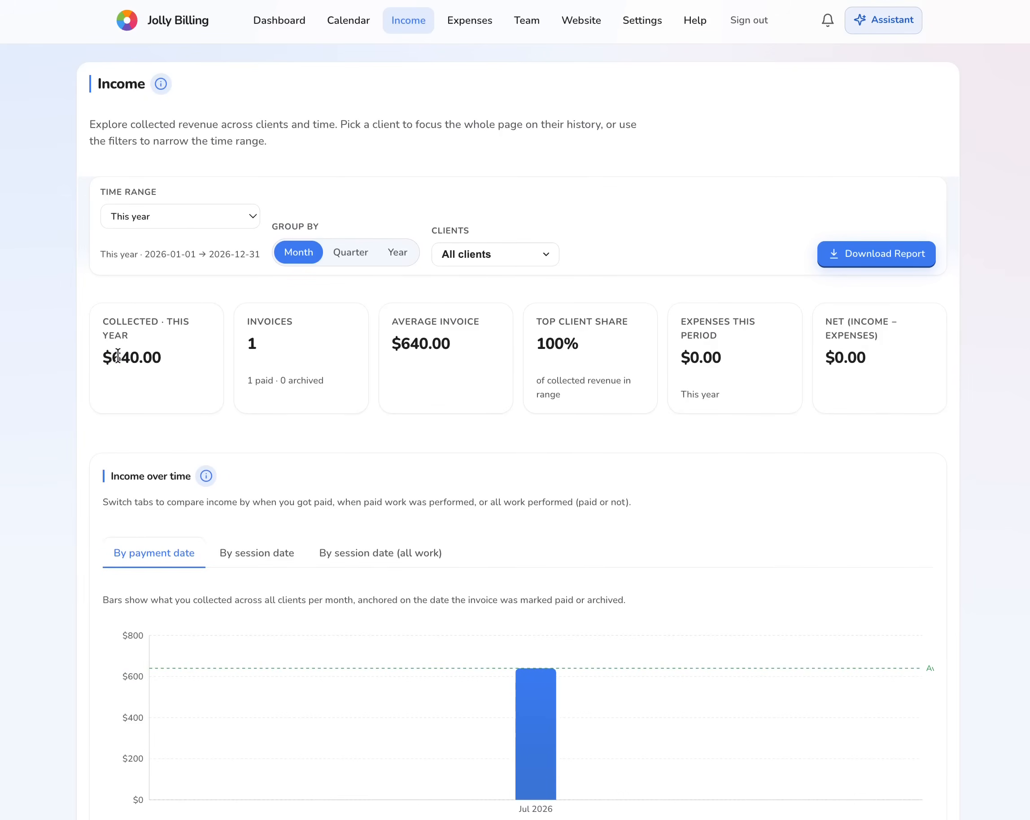
pyautogui.doubleClick(118, 356)
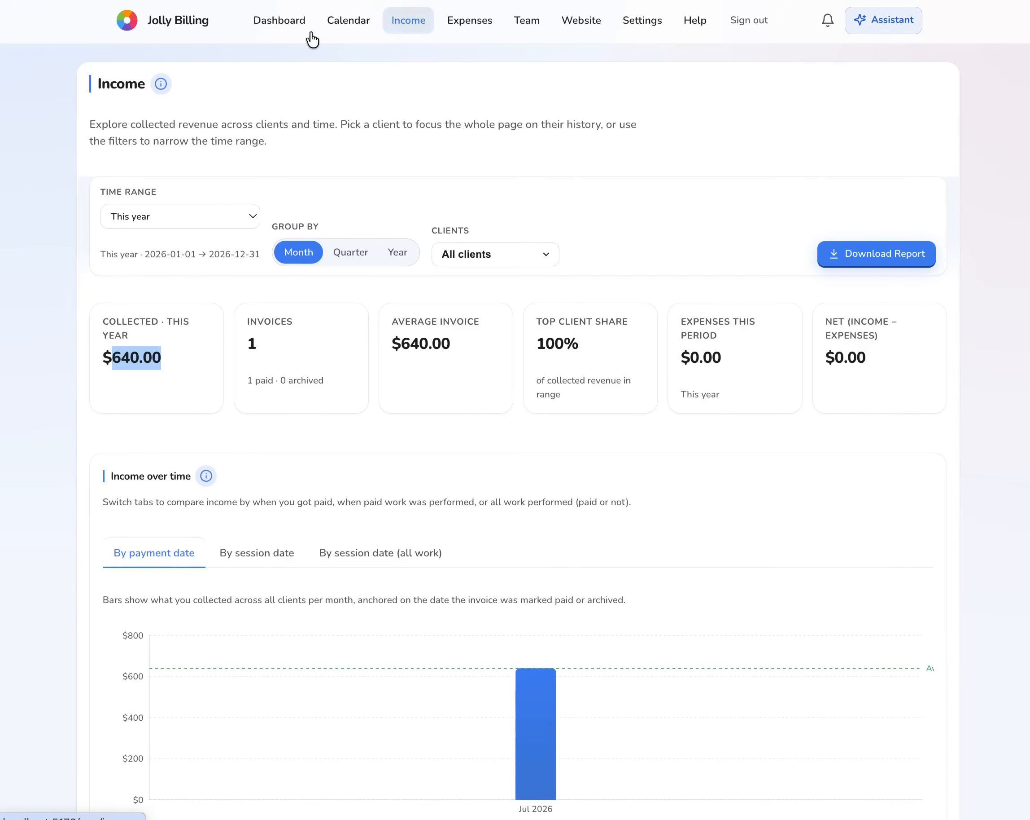
# - In the Website builder, ask the assistant to 'Create the content for my music home page'
pyautogui.click(573, 28)
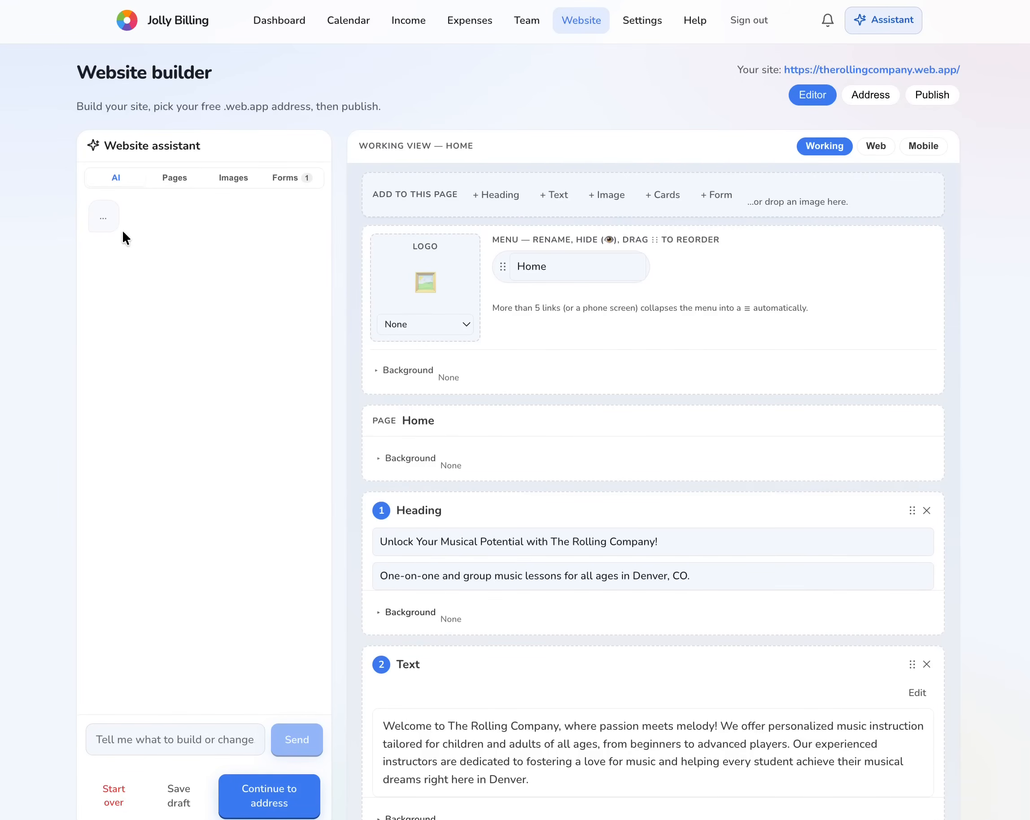
pyautogui.click(206, 741)
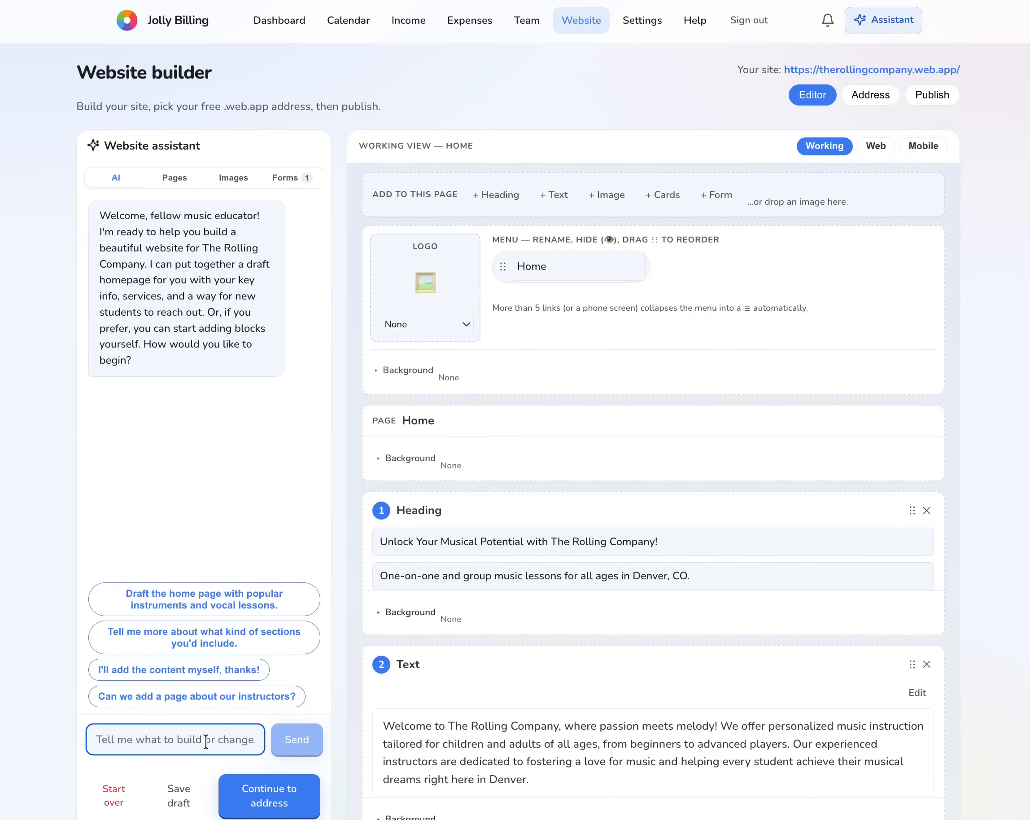
pyautogui.write('Create the content for my')
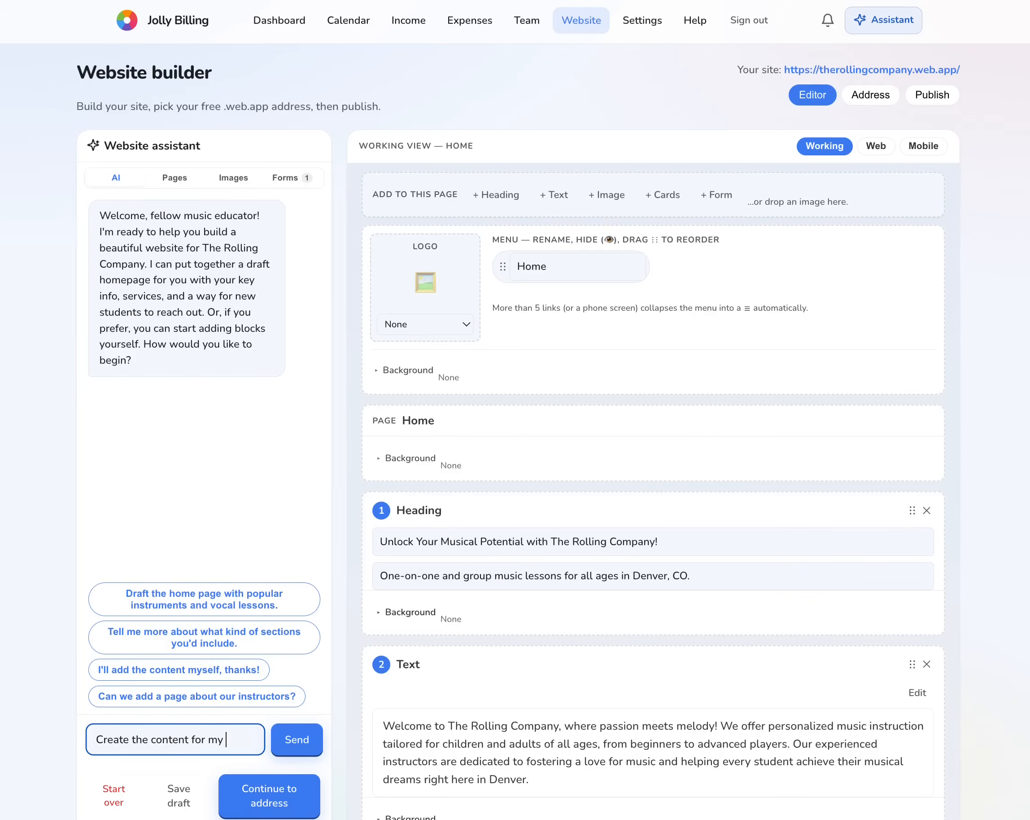
pyautogui.write(' music')
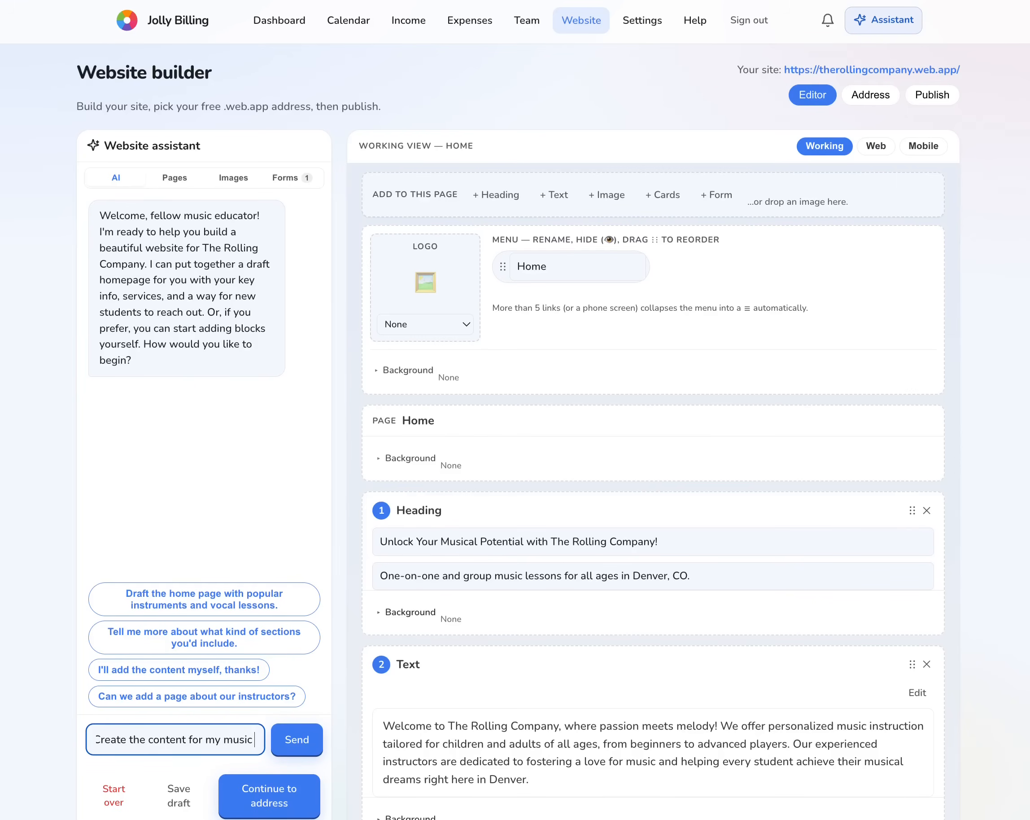
pyautogui.write(' home page')
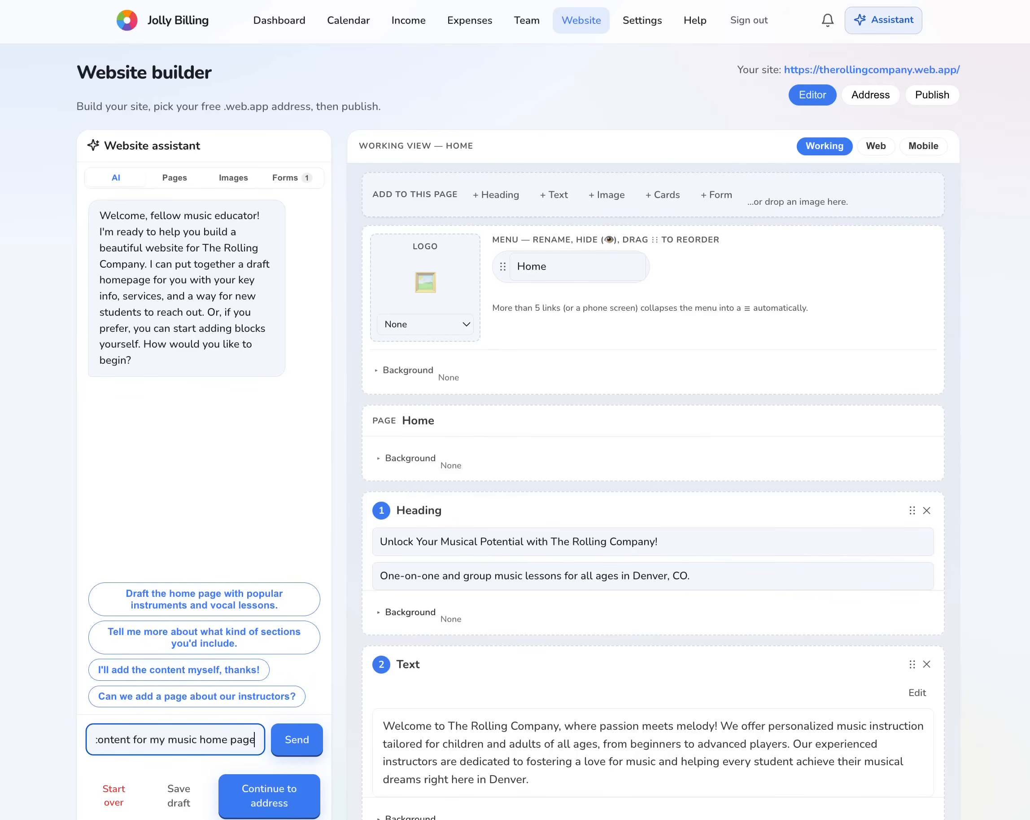
pyautogui.press('Return')
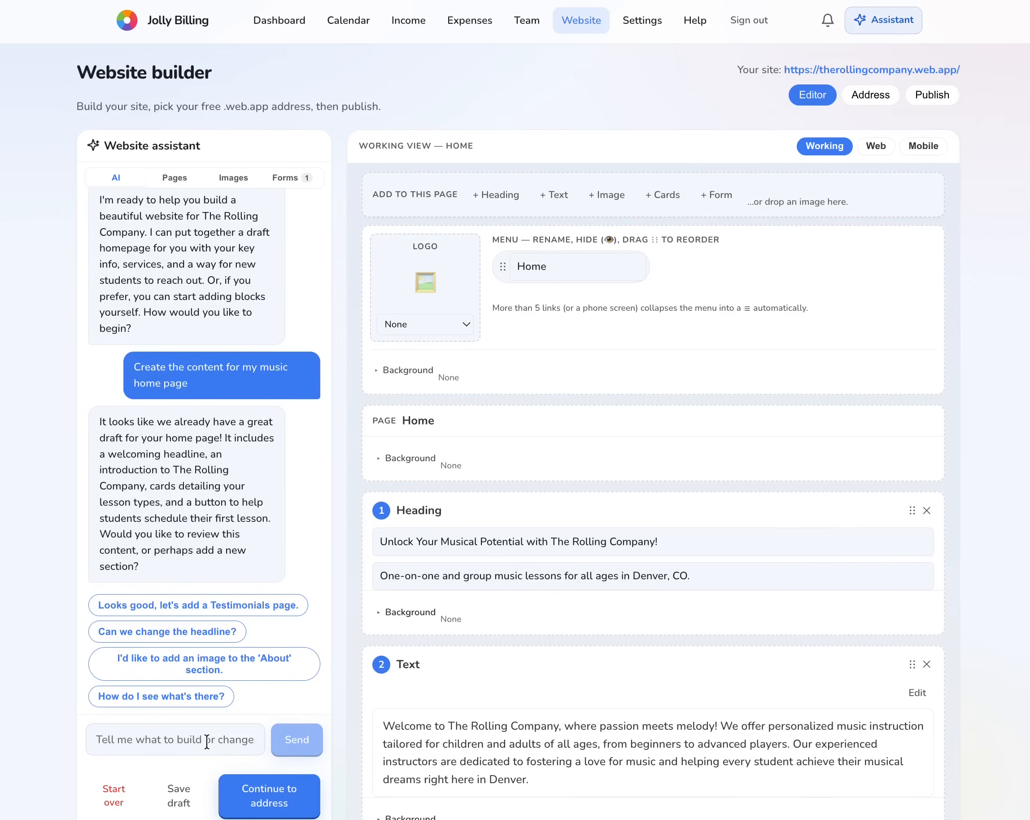
# - Select the home page headline and preview the home page as a web page
pyautogui.scroll(-3, 471, 676)
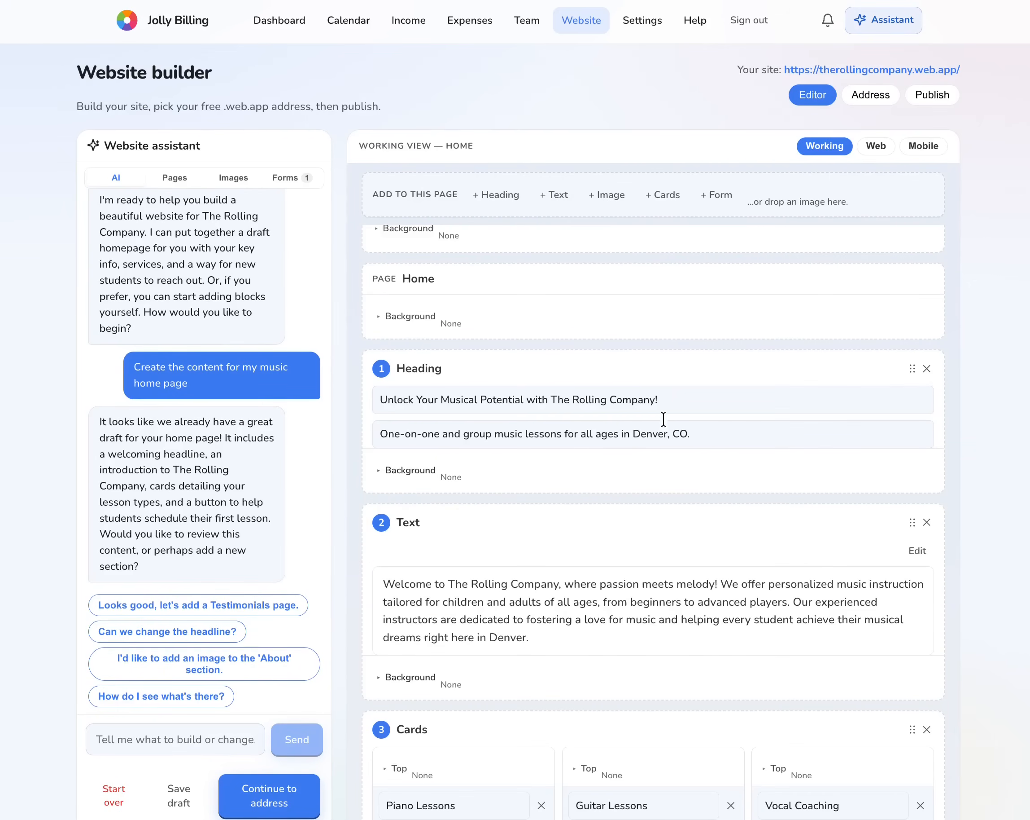
pyautogui.moveTo(667, 398); pyautogui.dragTo(371, 398)
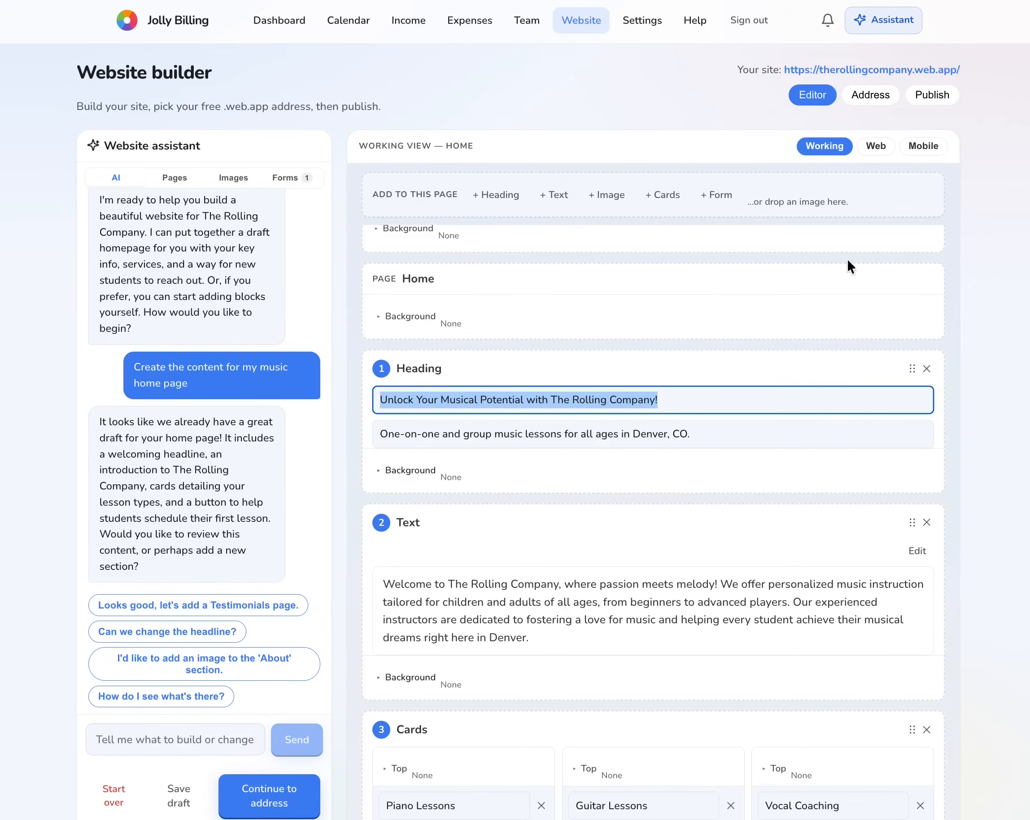
pyautogui.click(876, 150)
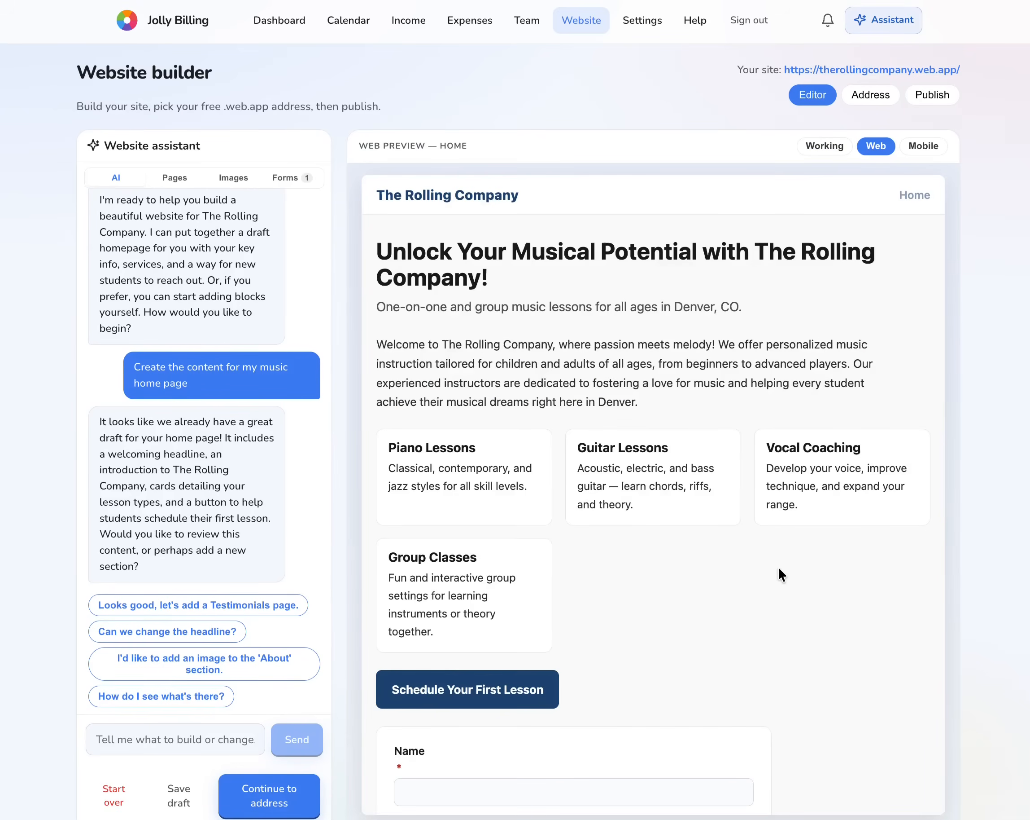
pyautogui.scroll(-5, 778, 566)
pyautogui.scroll(4, 779, 567)
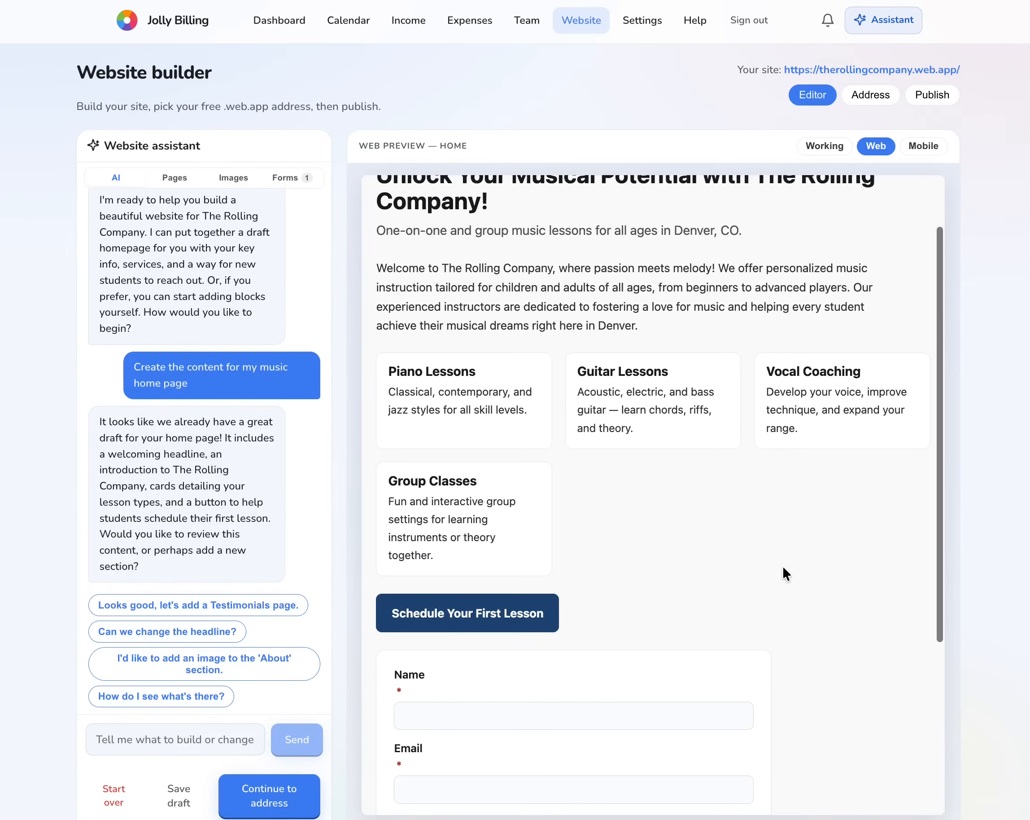
pyautogui.scroll(-4, 782, 567)
pyautogui.scroll(5, 782, 567)
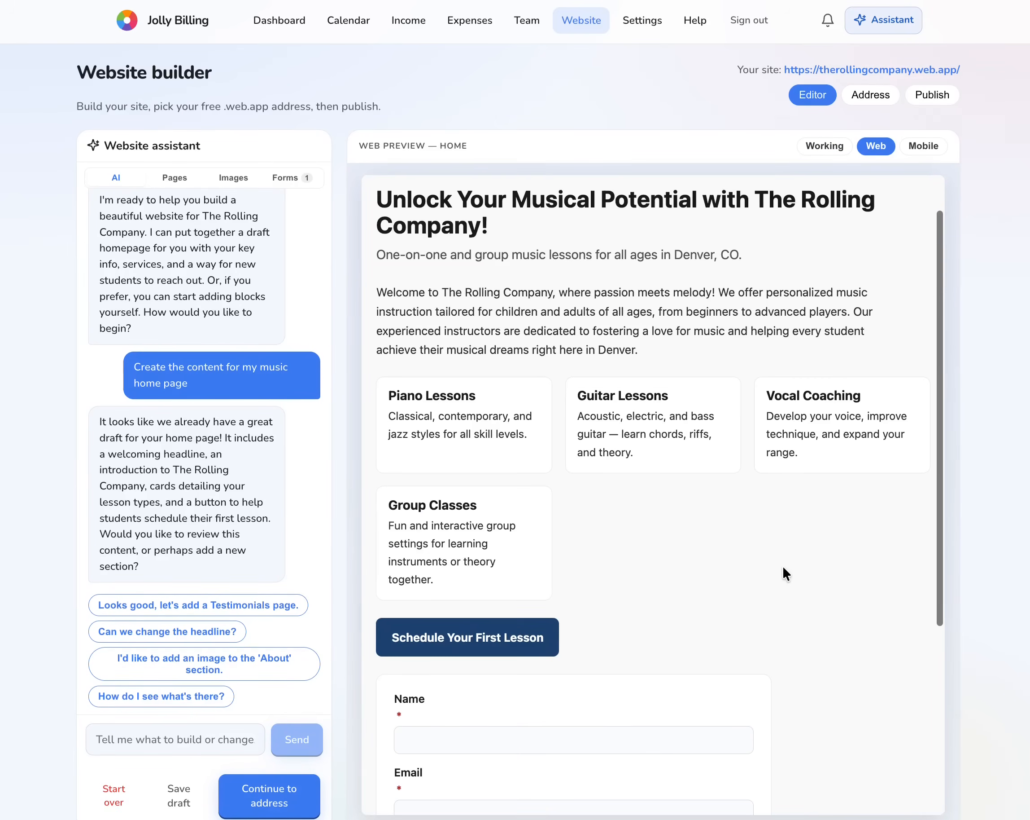
# - Ask the assistant to 'add a page that describers my services' and preview the new Our Services page
pyautogui.click(152, 741)
pyautogui.write('add a')
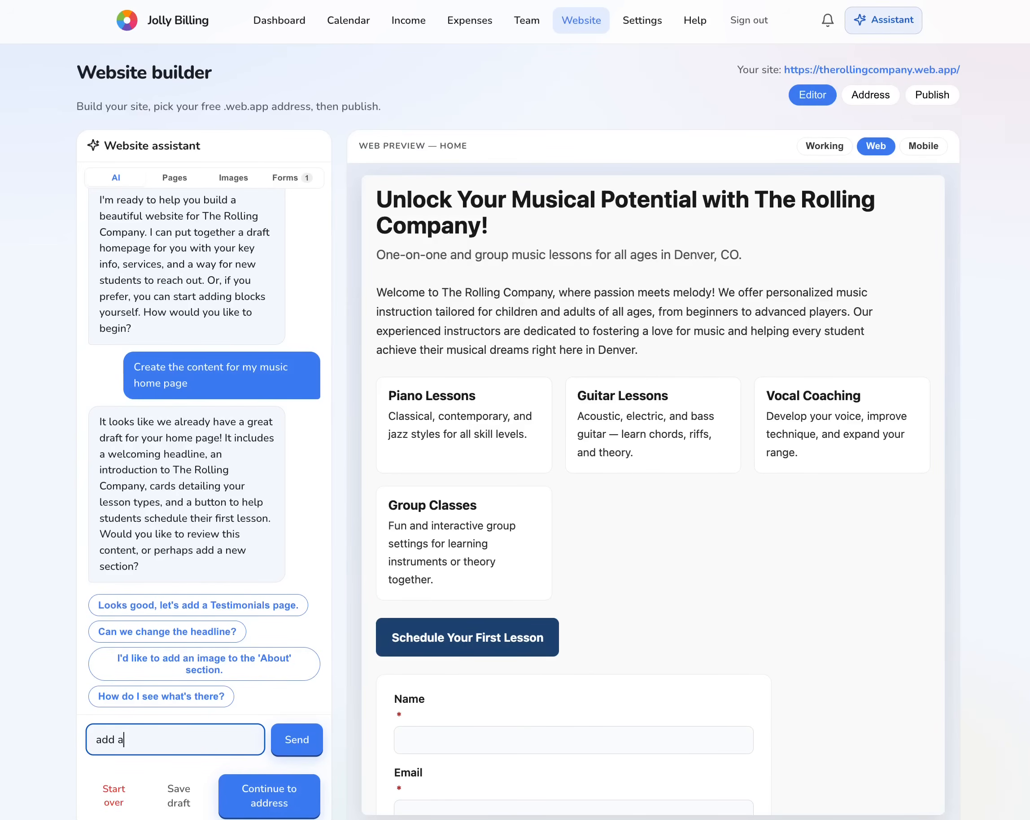
pyautogui.write(' page that describers my services')
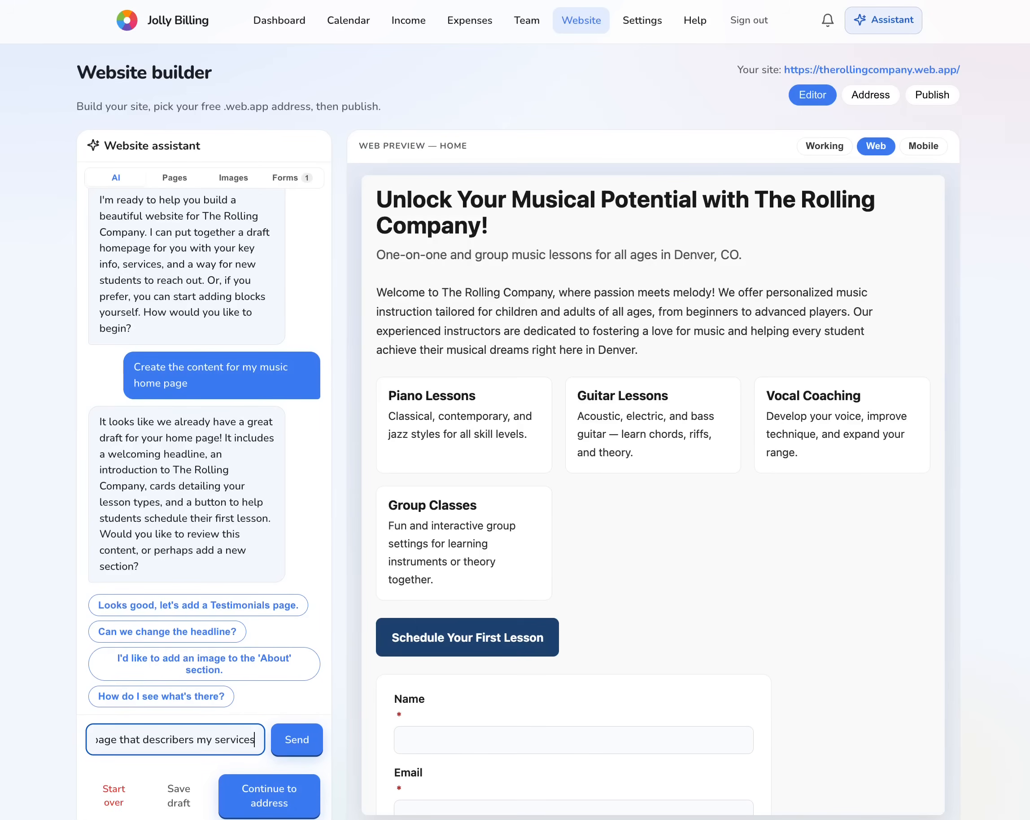
pyautogui.press('Return')
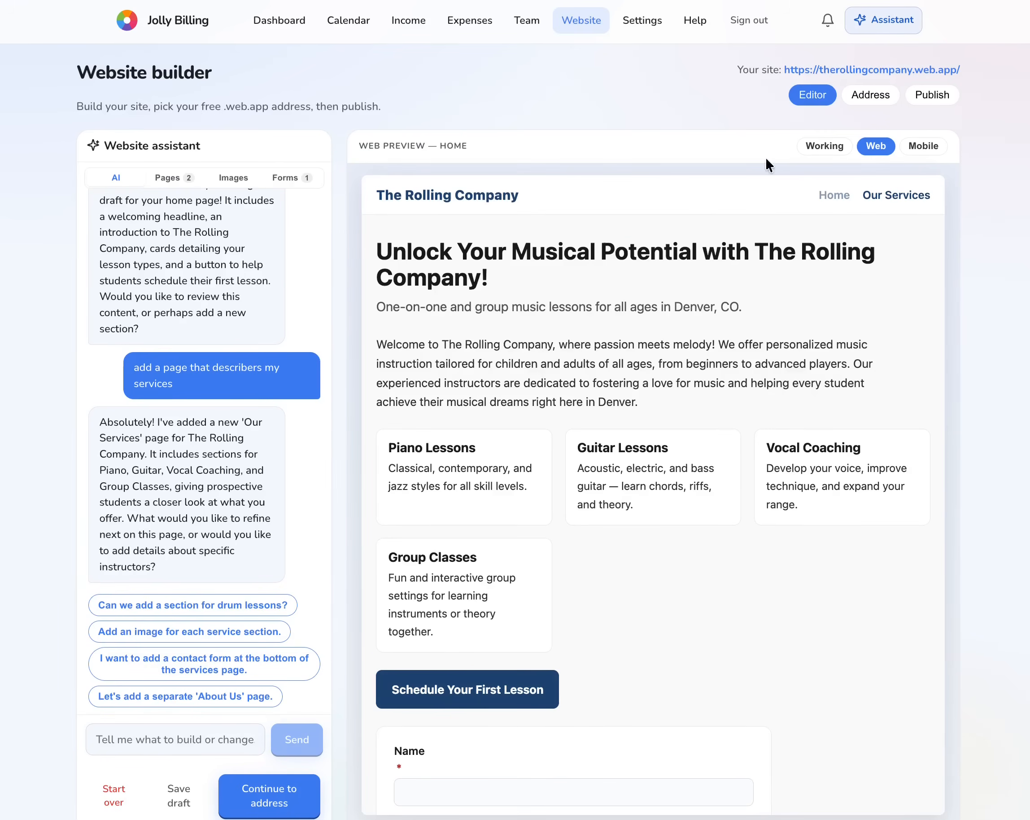
pyautogui.click(908, 195)
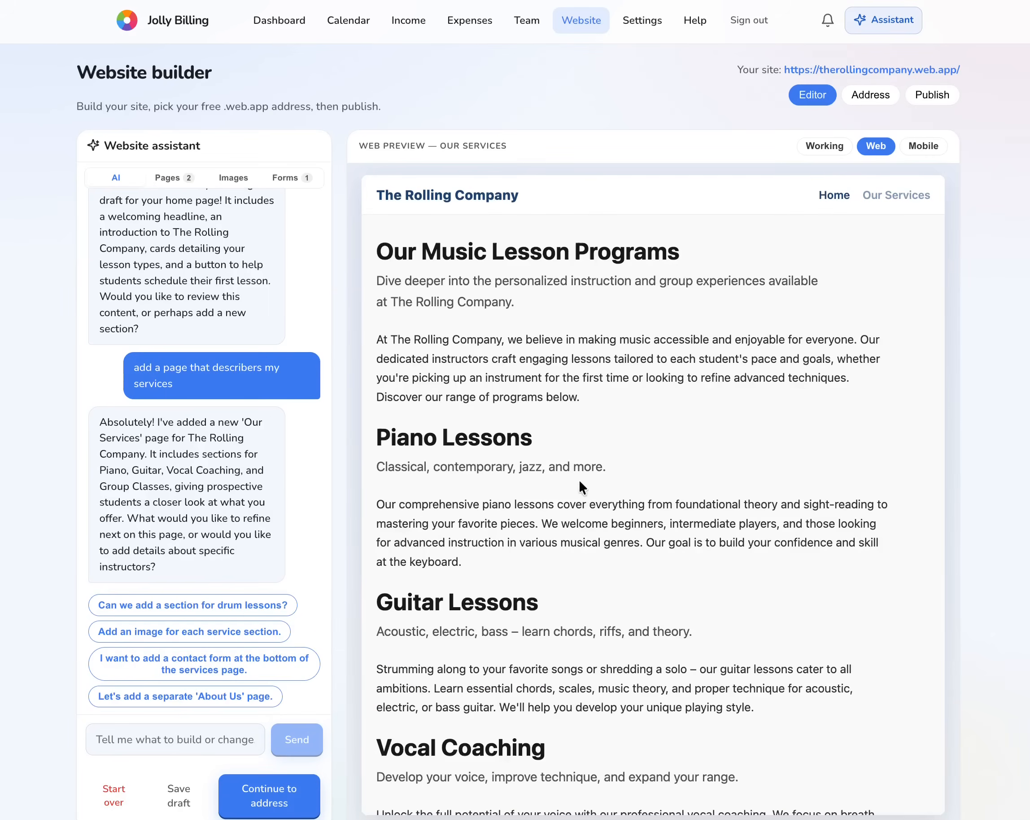
pyautogui.scroll(-8, 579, 485)
pyautogui.scroll(10, 579, 485)
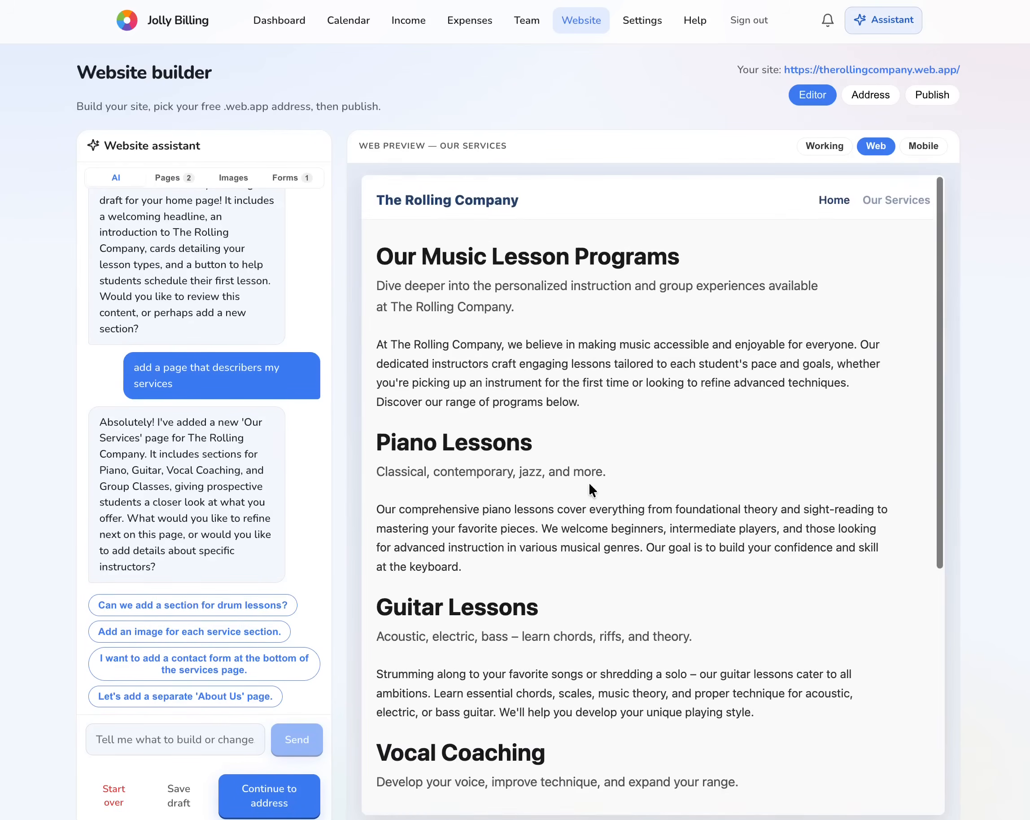
# - Preview the Home page on a phone-sized screen, then go to the website address settings
pyautogui.click(834, 196)
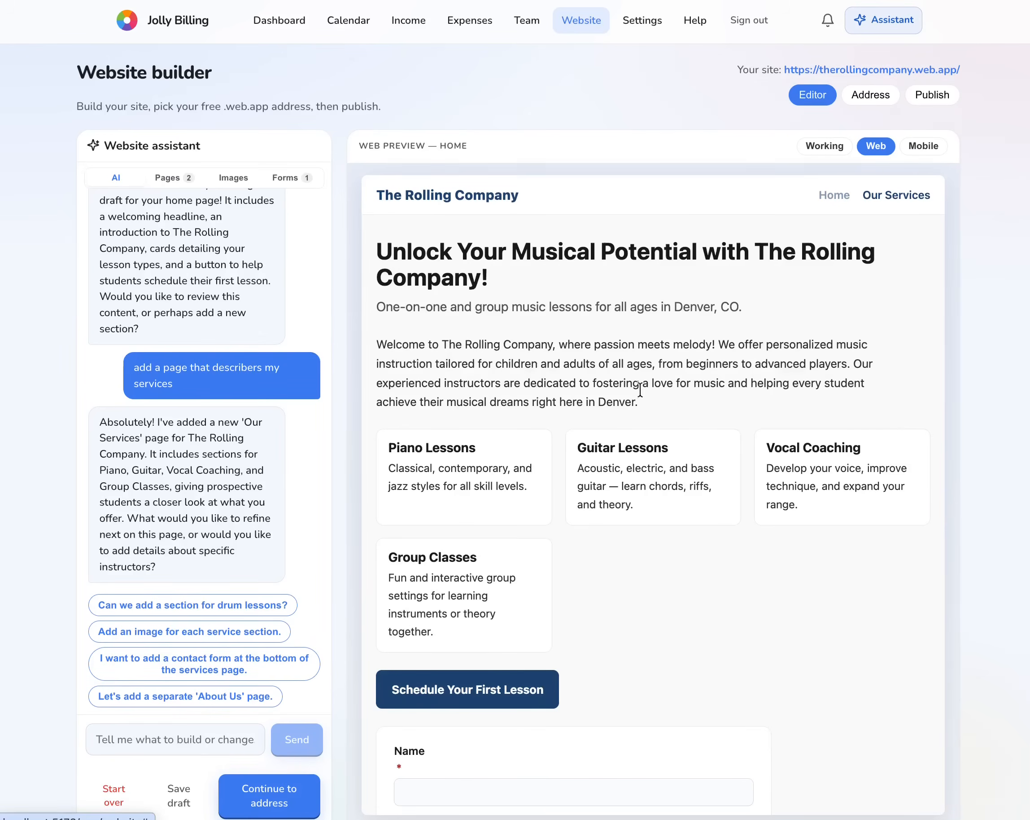
pyautogui.scroll(-3, 575, 409)
pyautogui.scroll(3, 575, 409)
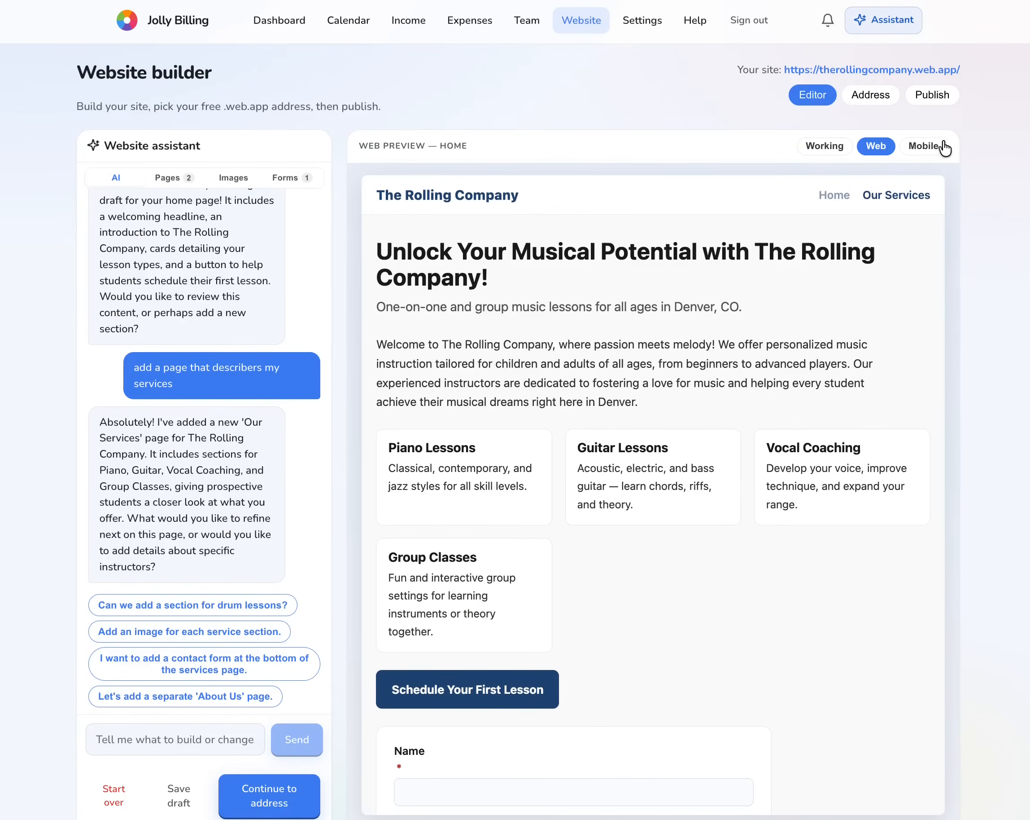
pyautogui.click(924, 146)
pyautogui.scroll(-10, 605, 595)
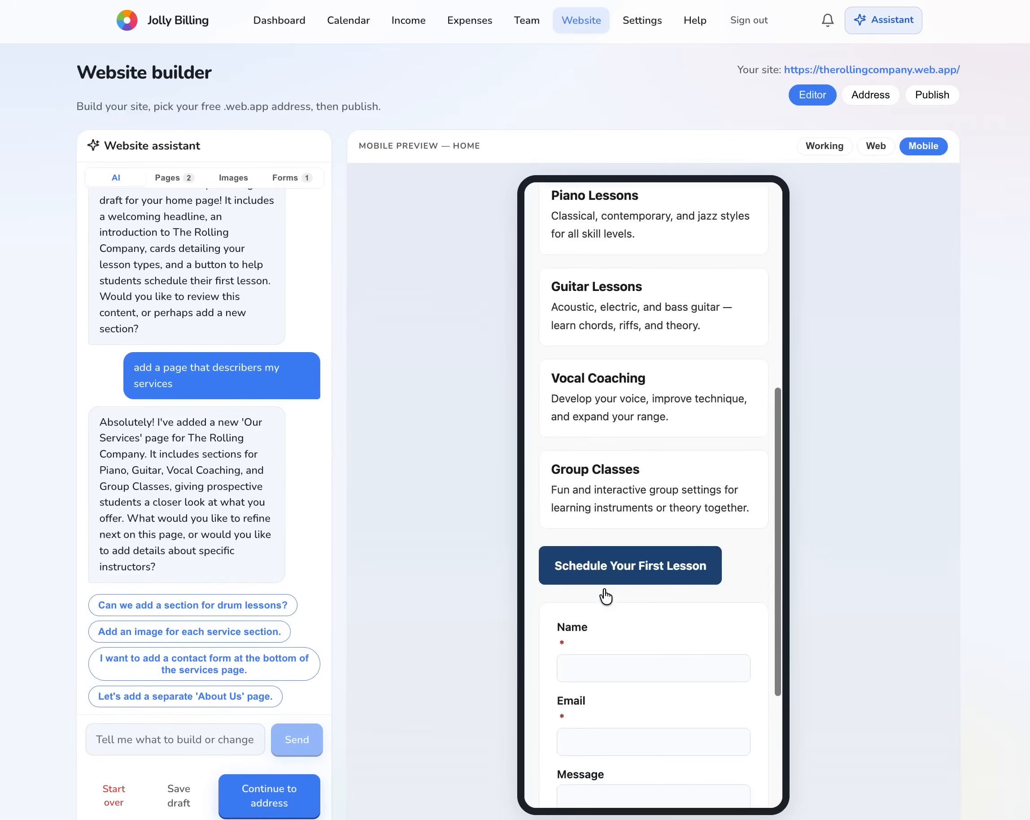
pyautogui.scroll(10, 605, 596)
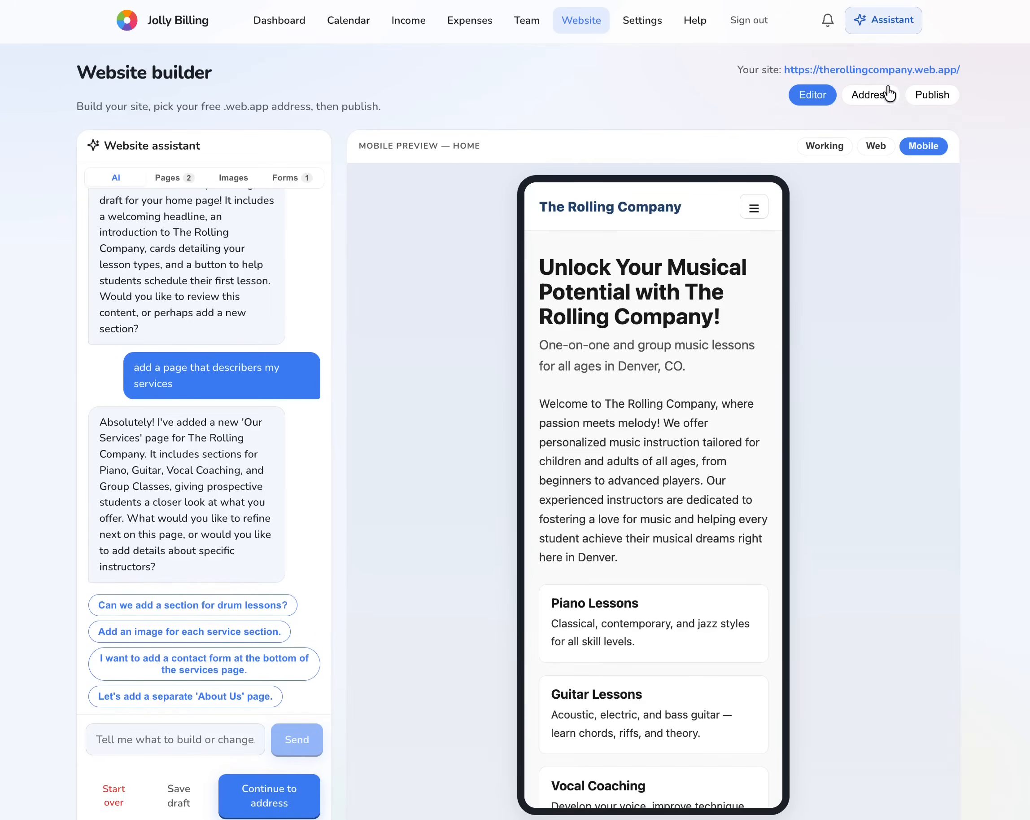
pyautogui.click(880, 96)
pyautogui.click(165, 347)
# - Reserve someothernameilike as the address, publish the site, and open the live someothernameilike.web.app page
pyautogui.write('so')
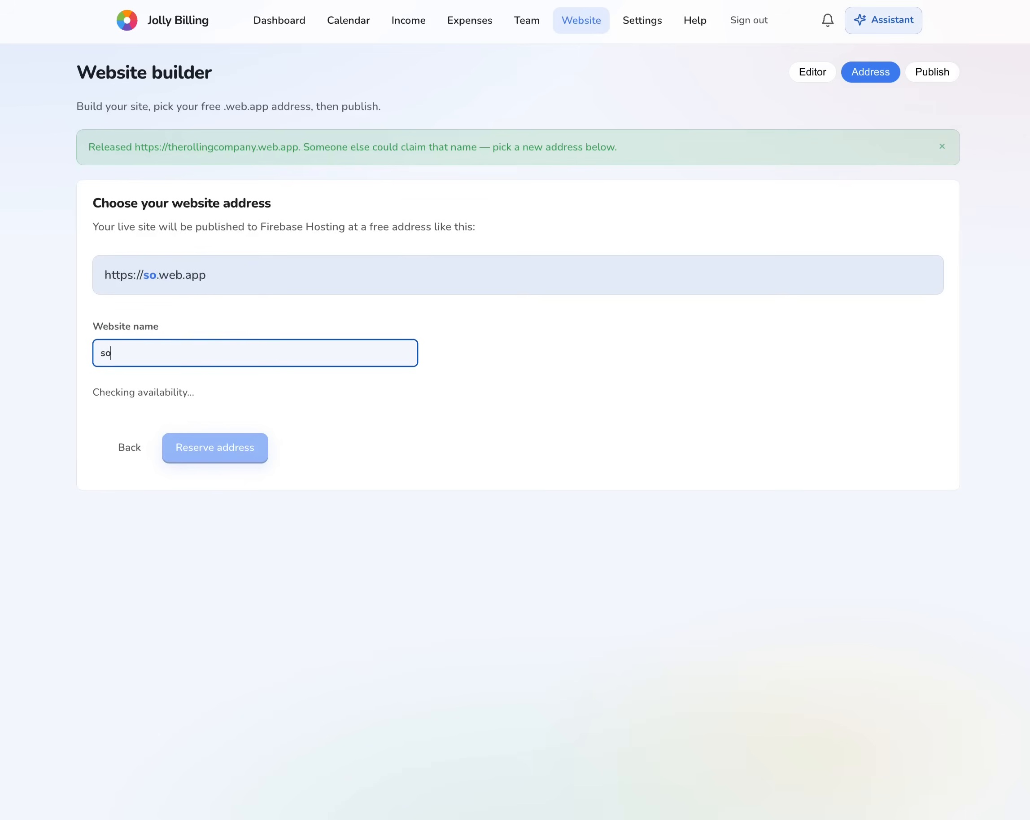
pyautogui.write('meother')
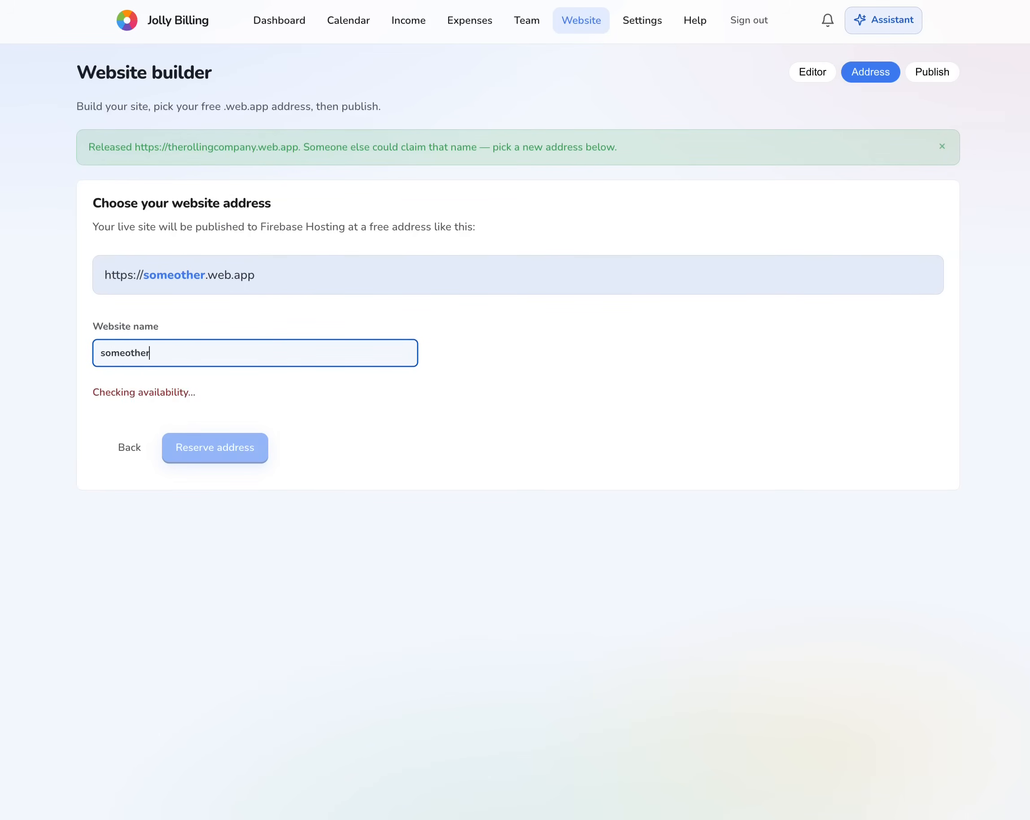
pyautogui.write('nameilike')
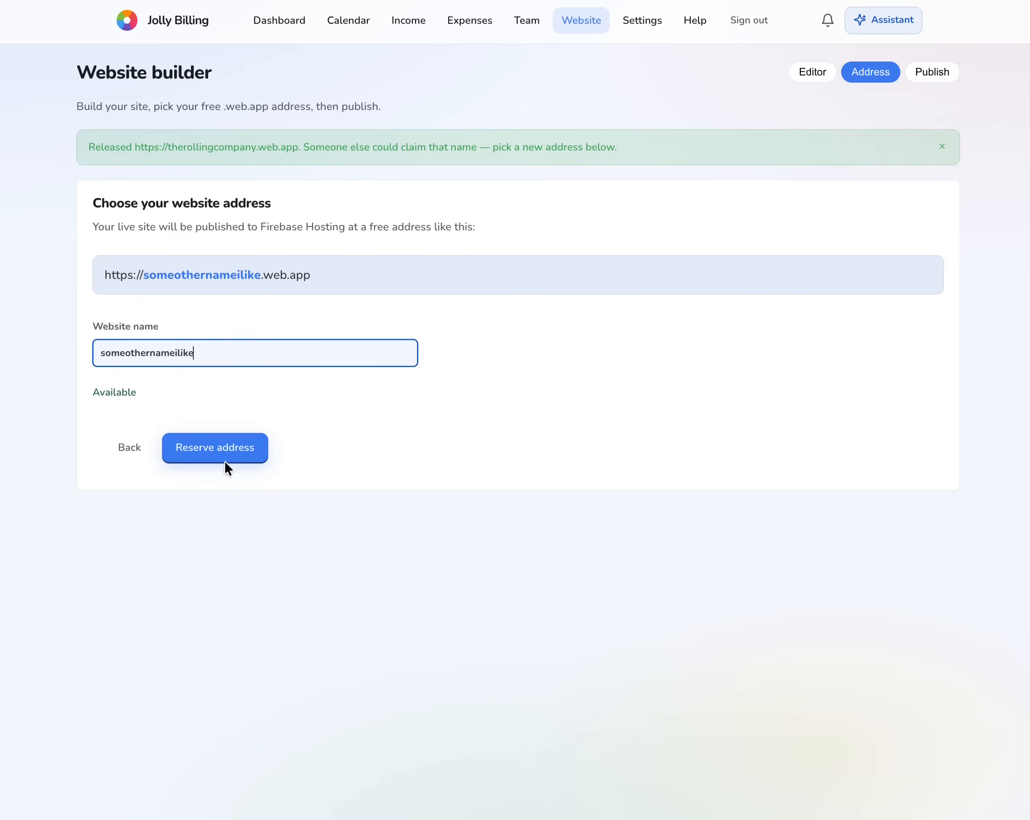
pyautogui.click(224, 453)
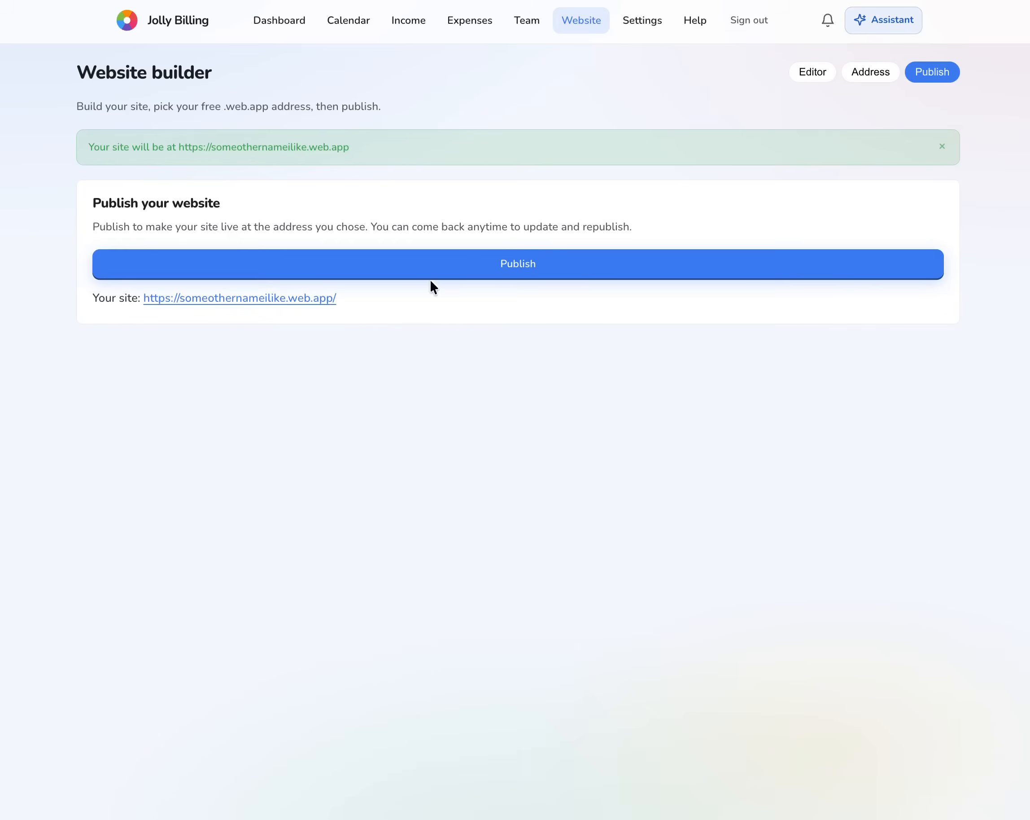
pyautogui.click(451, 271)
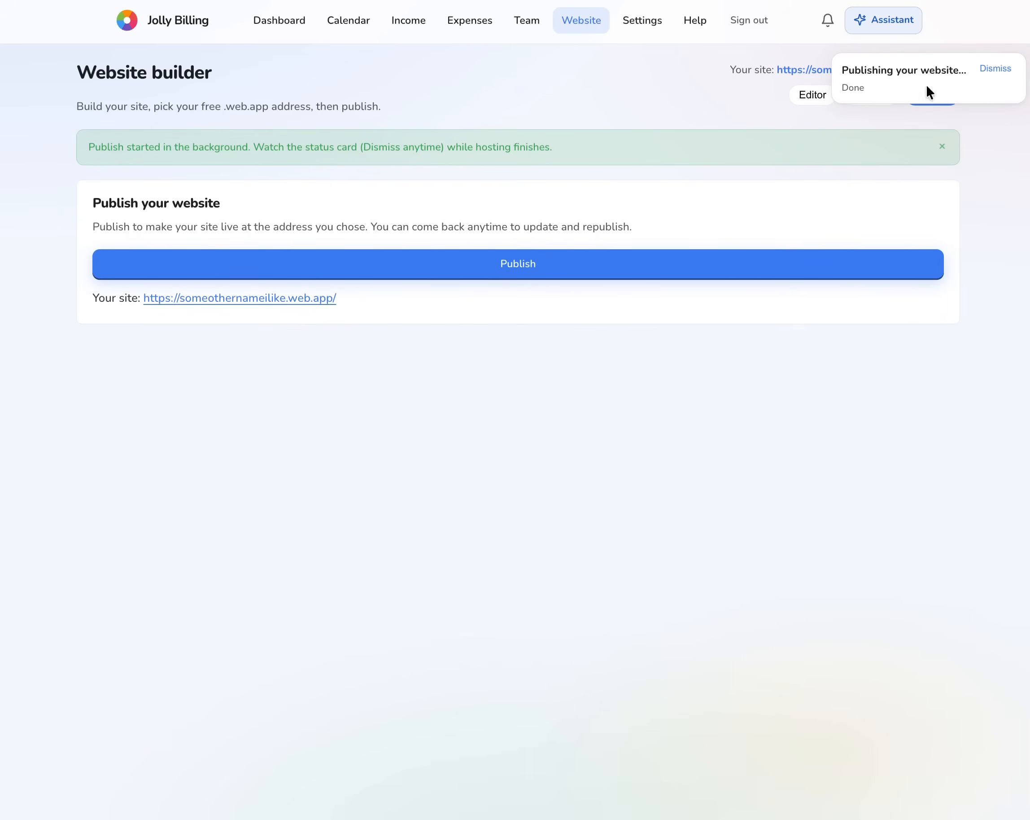
pyautogui.click(996, 70)
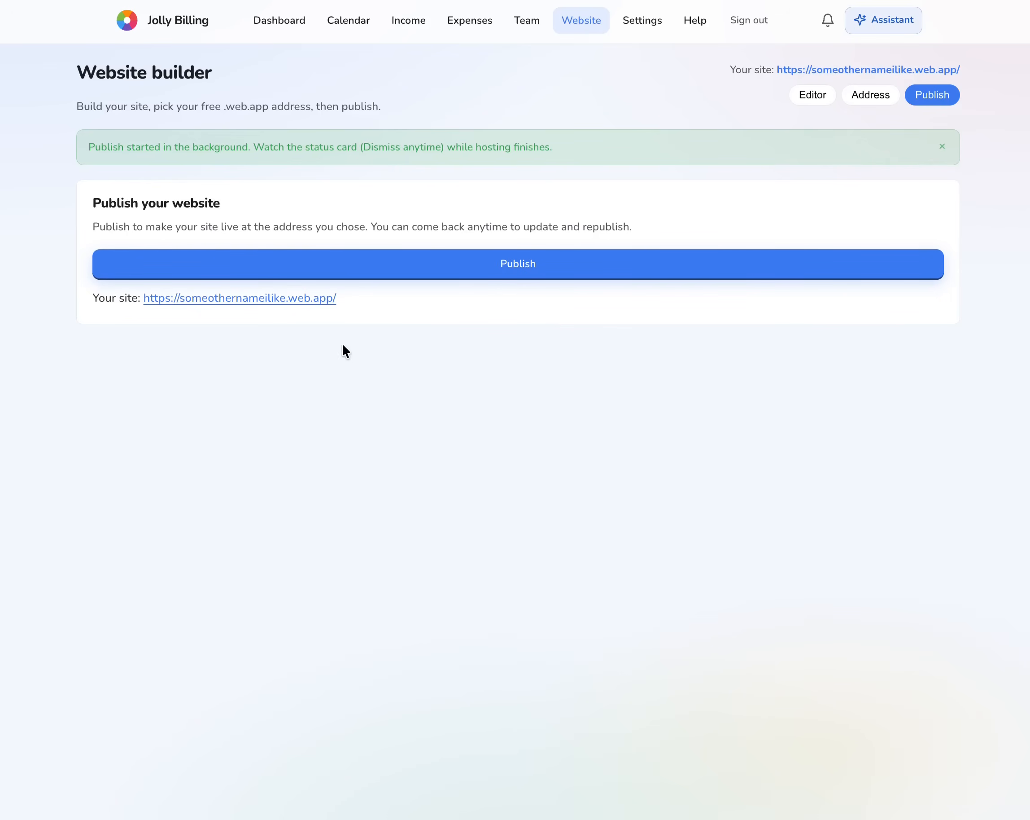
pyautogui.click(305, 299)
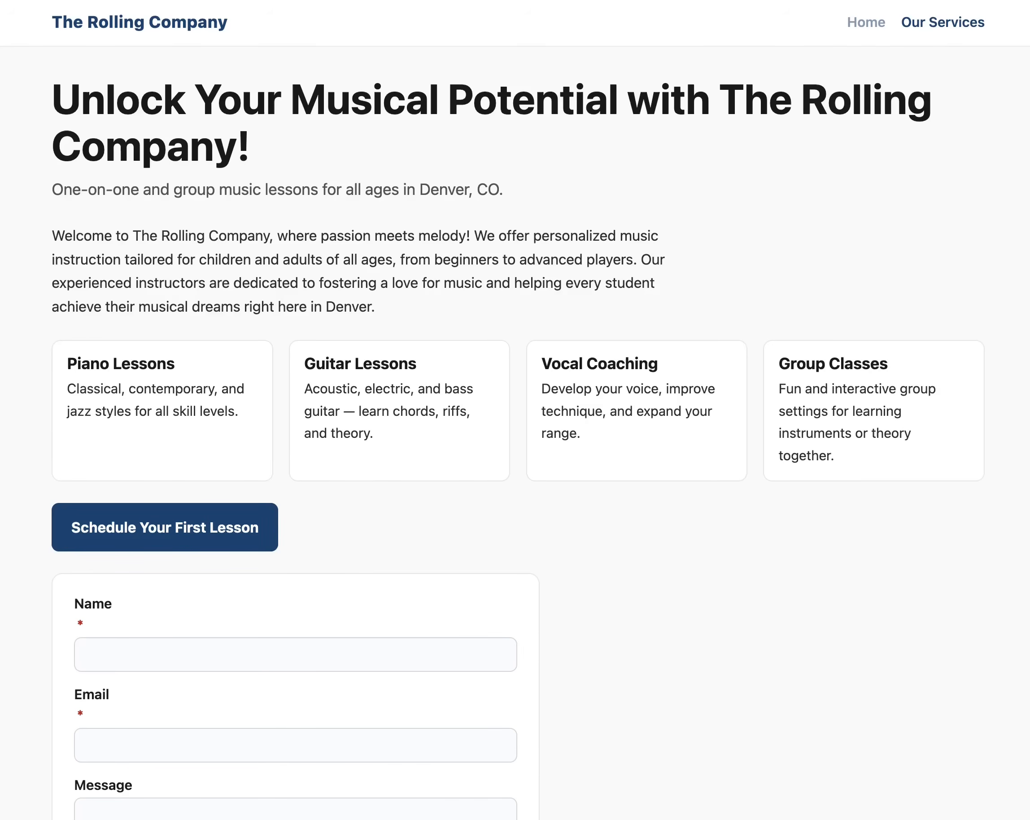
# - Fill the contact form's Name and Email fields with the visitor's name and e-mail address
pyautogui.click(236, 656)
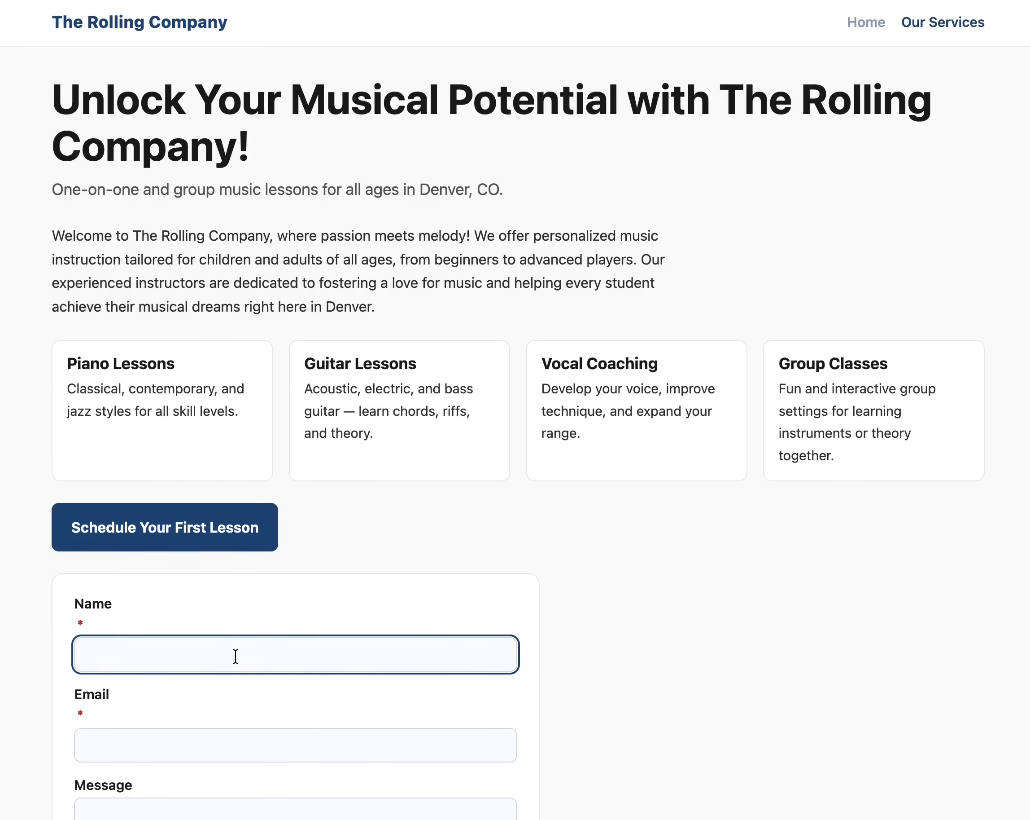
pyautogui.press('Tab')
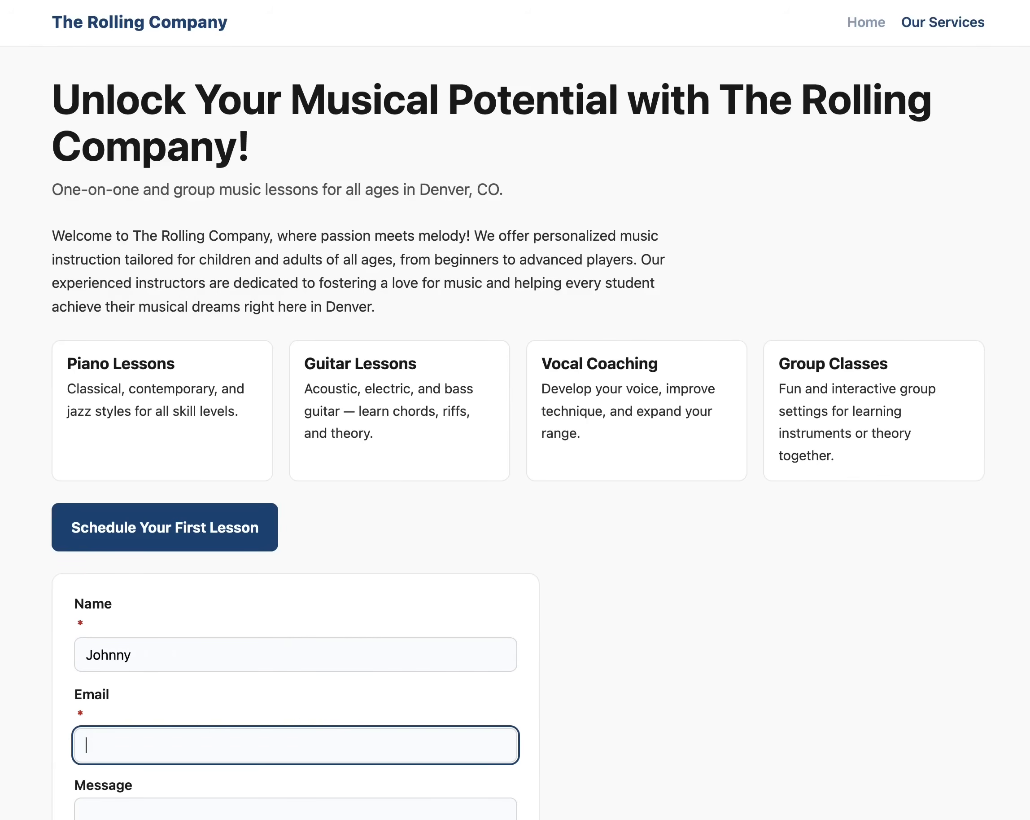
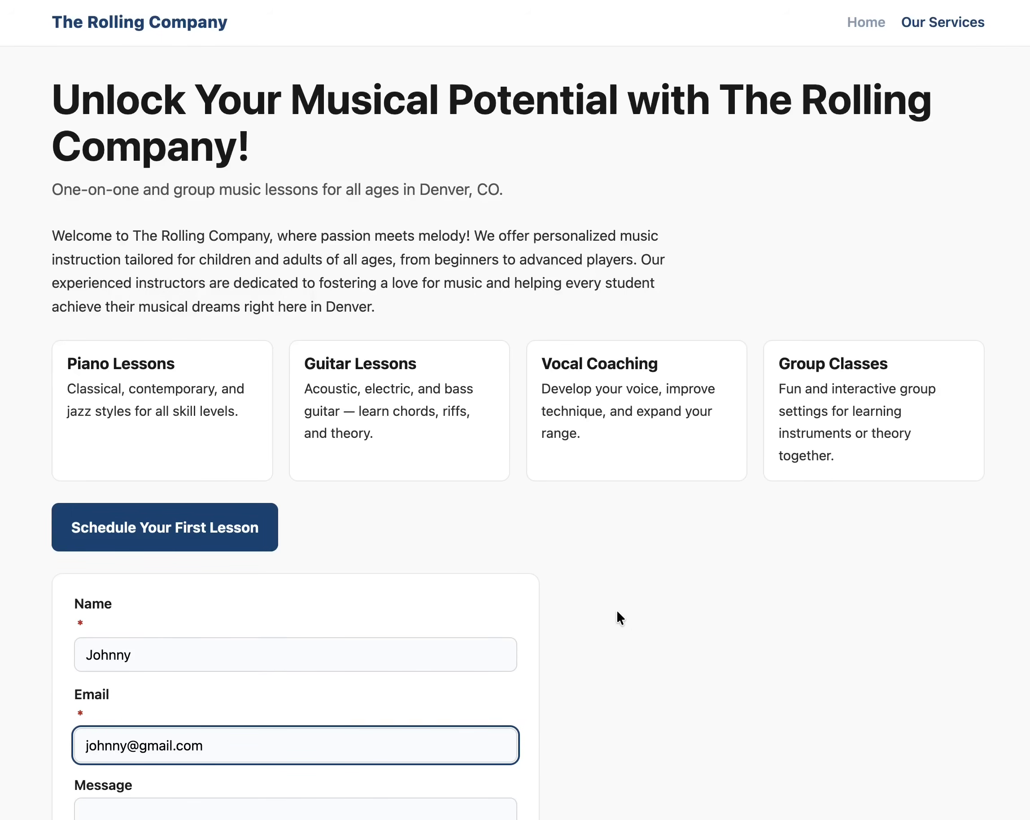
# - Write the message 'Hello I would like music lessons' in the Message field
pyautogui.scroll(-5, 619, 614)
pyautogui.click(355, 624)
pyautogui.write('Hello I wou')
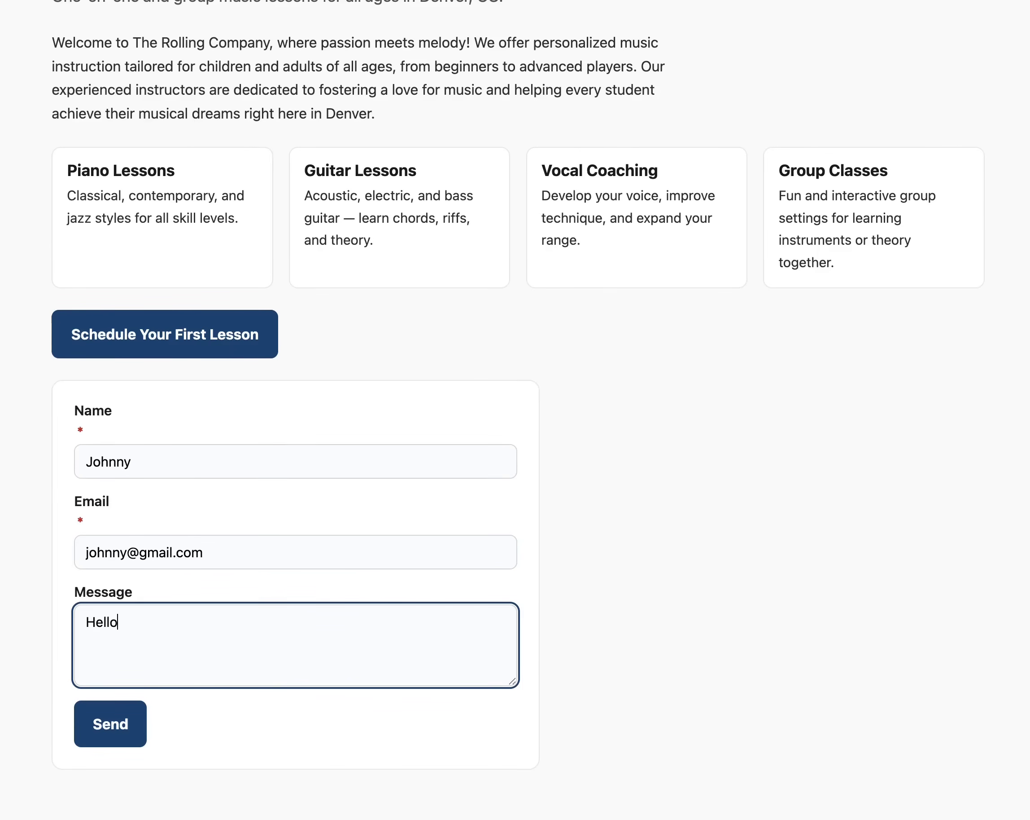
pyautogui.write('l dlike')
pyautogui.press('BackSpace')
pyautogui.press('BackSpace')
pyautogui.press('BackSpace')
pyautogui.press('BackSpace')
pyautogui.press('BackSpace')
pyautogui.press('BackSpace')
pyautogui.write('d like music lessons')
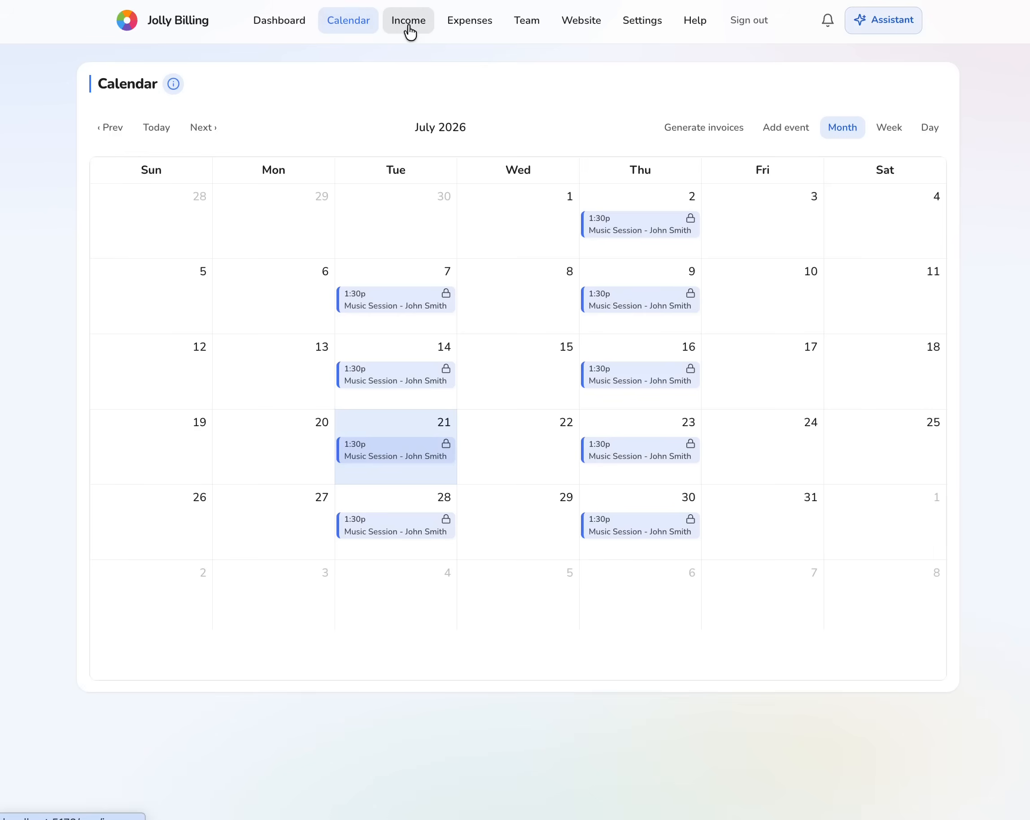
# - From Website > Messages, add the contact-form message's sender as a customer
pyautogui.click(414, 28)
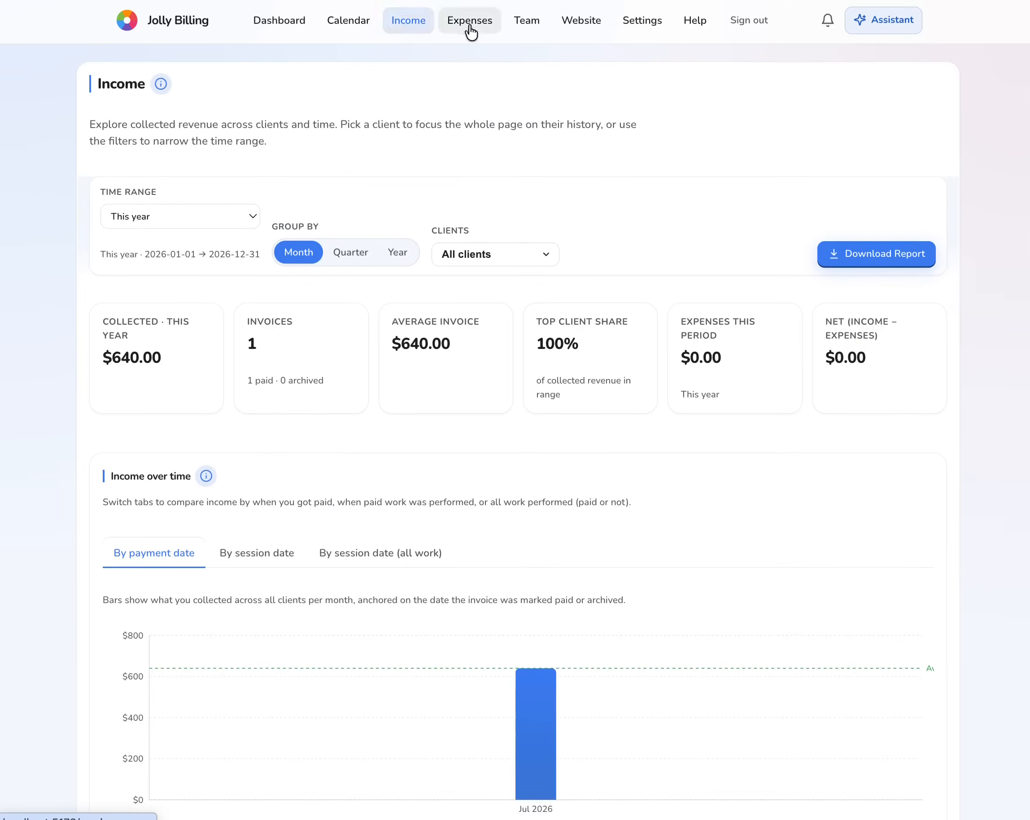
pyautogui.click(585, 30)
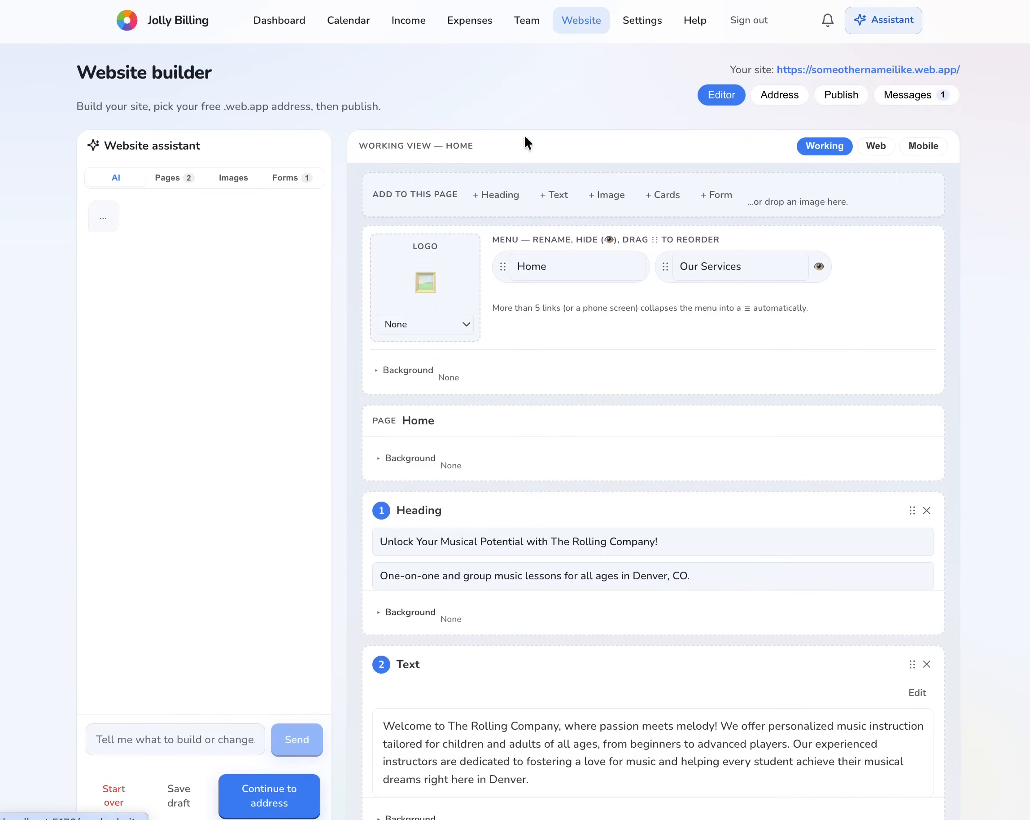
pyautogui.click(928, 105)
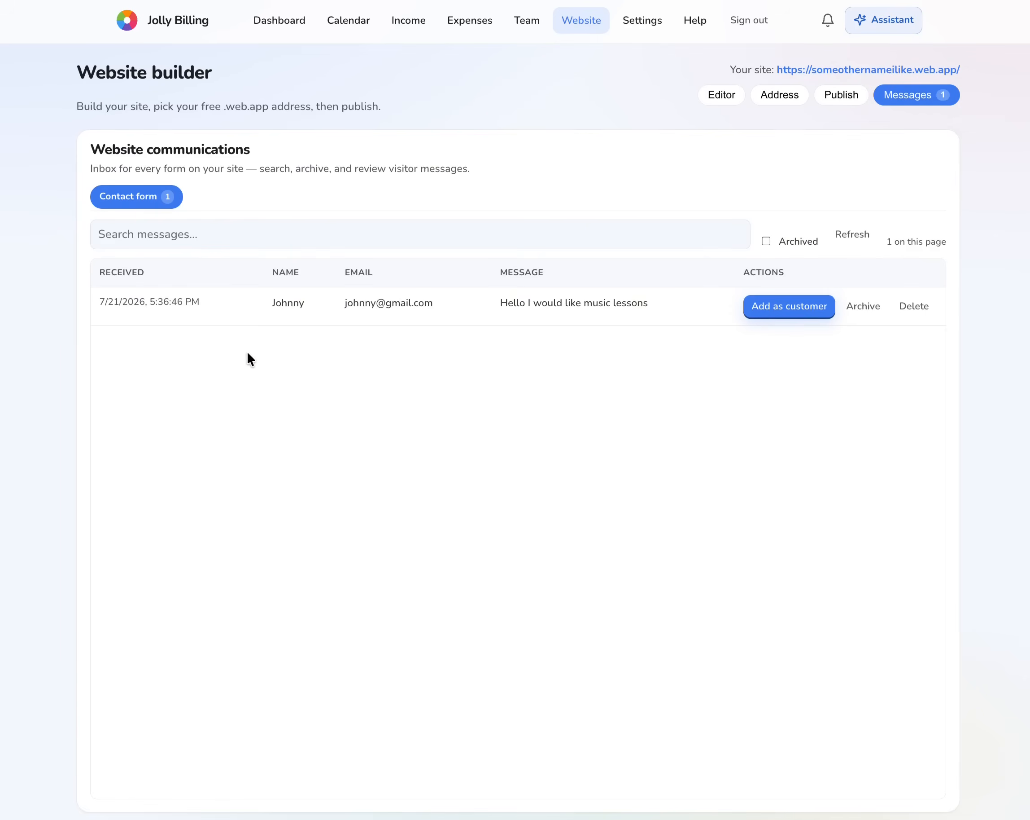
pyautogui.moveTo(501, 303); pyautogui.dragTo(634, 307)
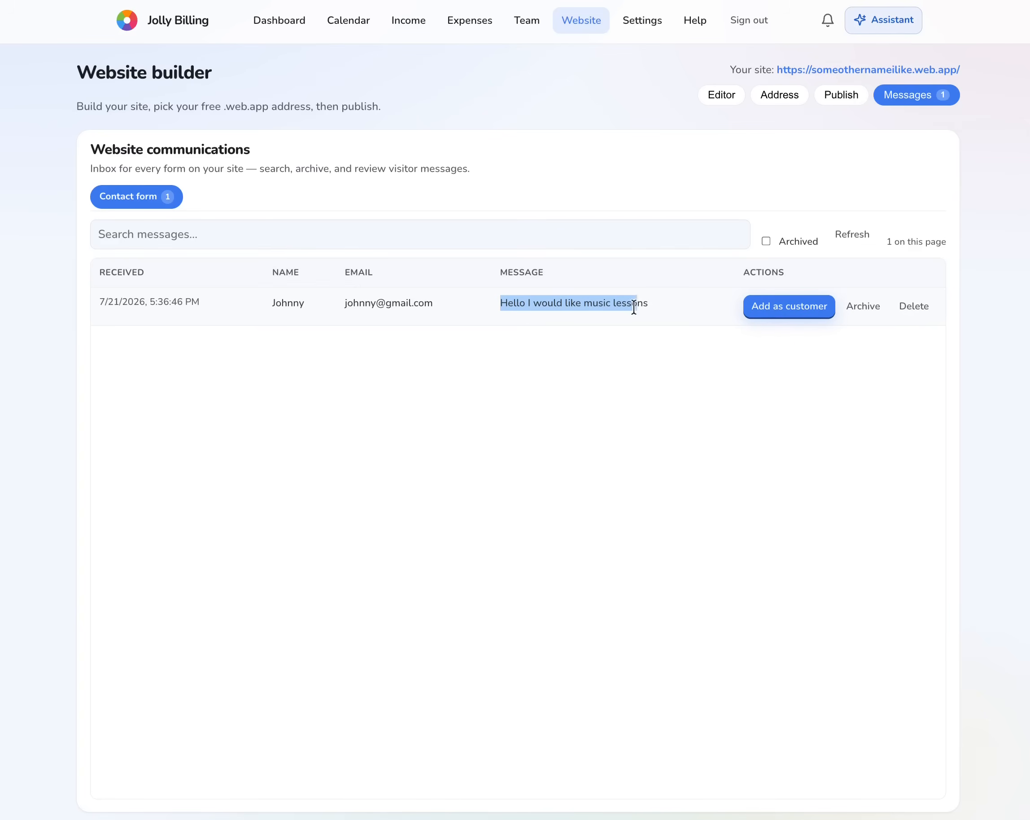
pyautogui.click(660, 504)
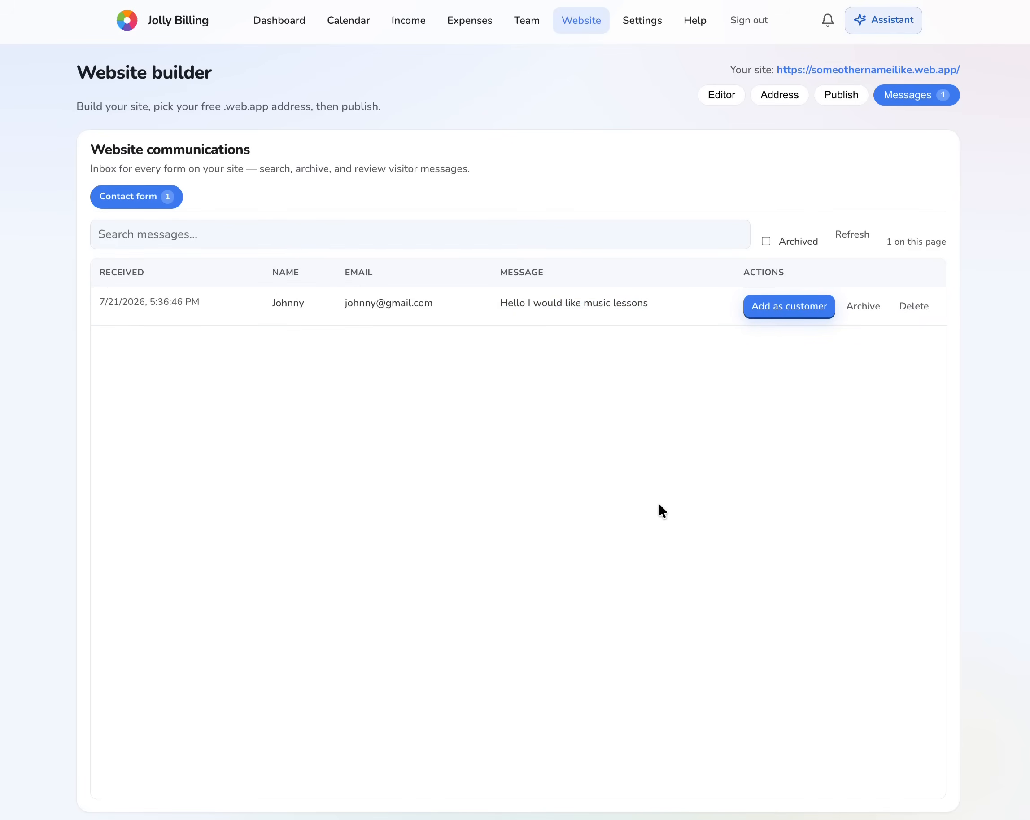
pyautogui.click(800, 311)
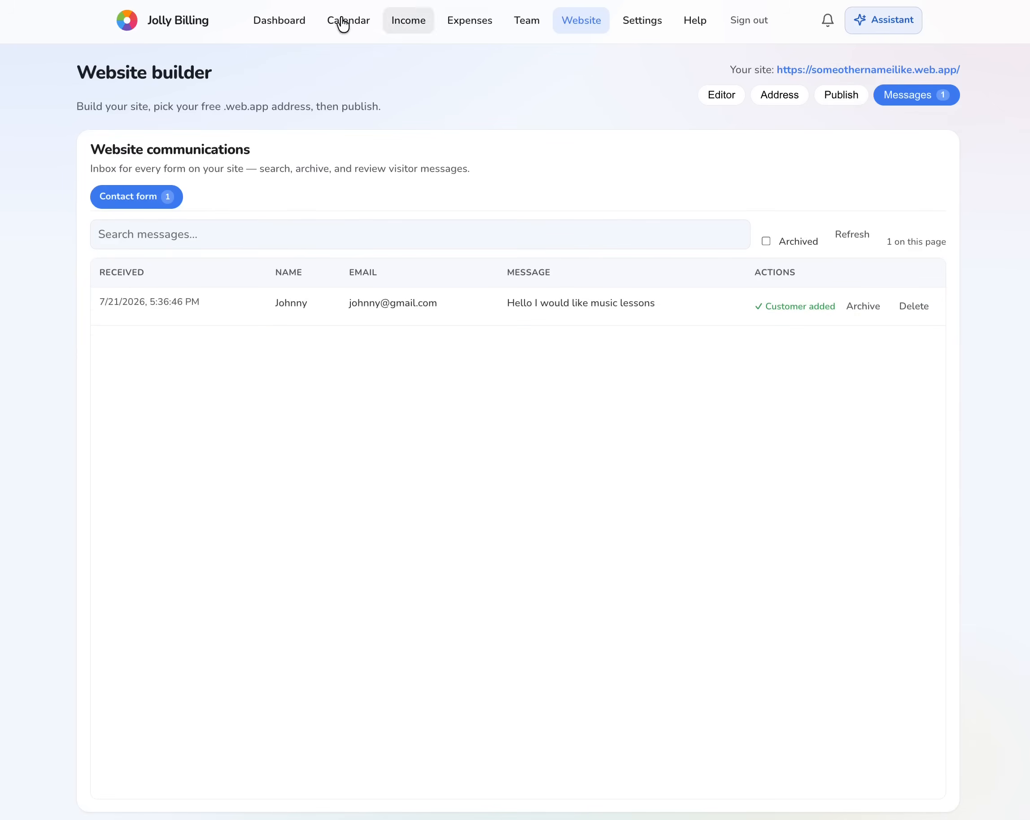
# - Reapply Add as customer on the message row, then check the Dashboard client list
pyautogui.click(583, 26)
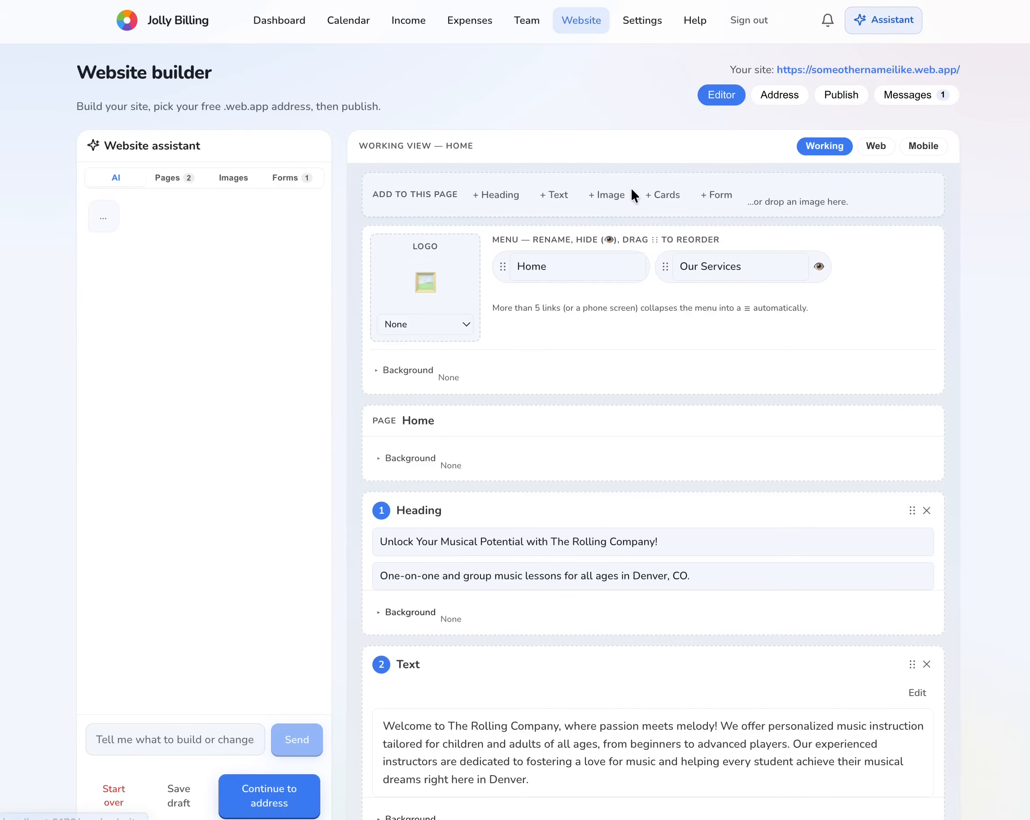
pyautogui.click(922, 100)
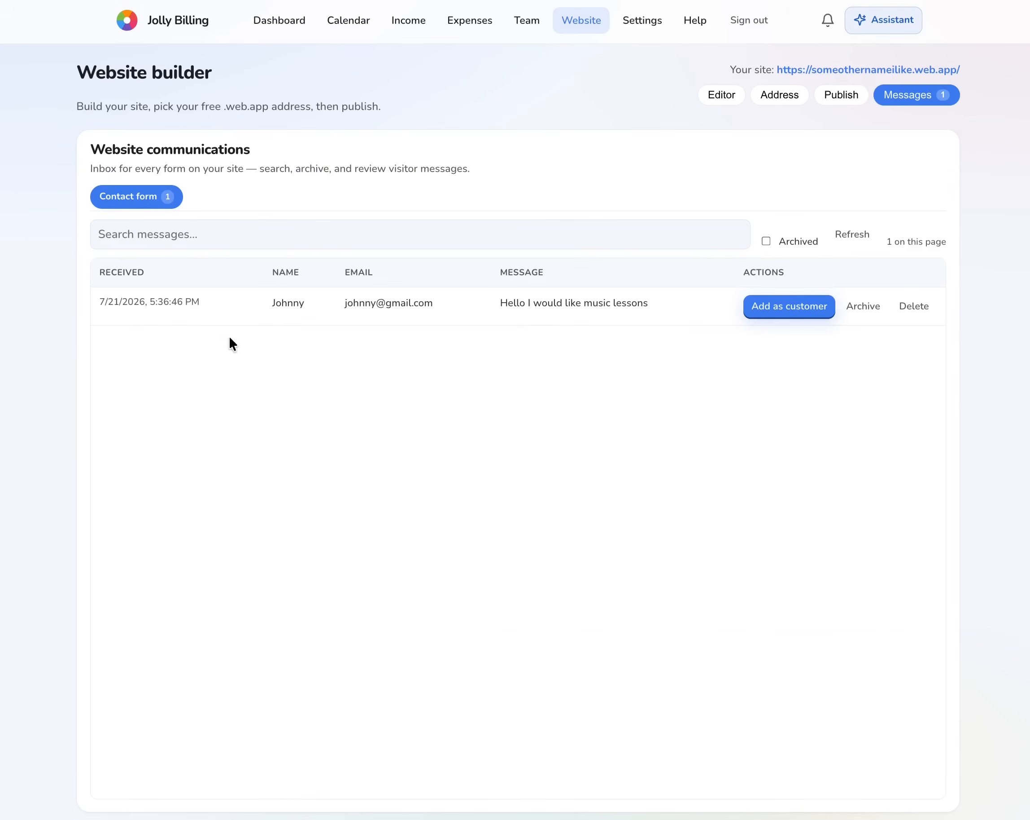
pyautogui.moveTo(501, 304); pyautogui.dragTo(657, 313)
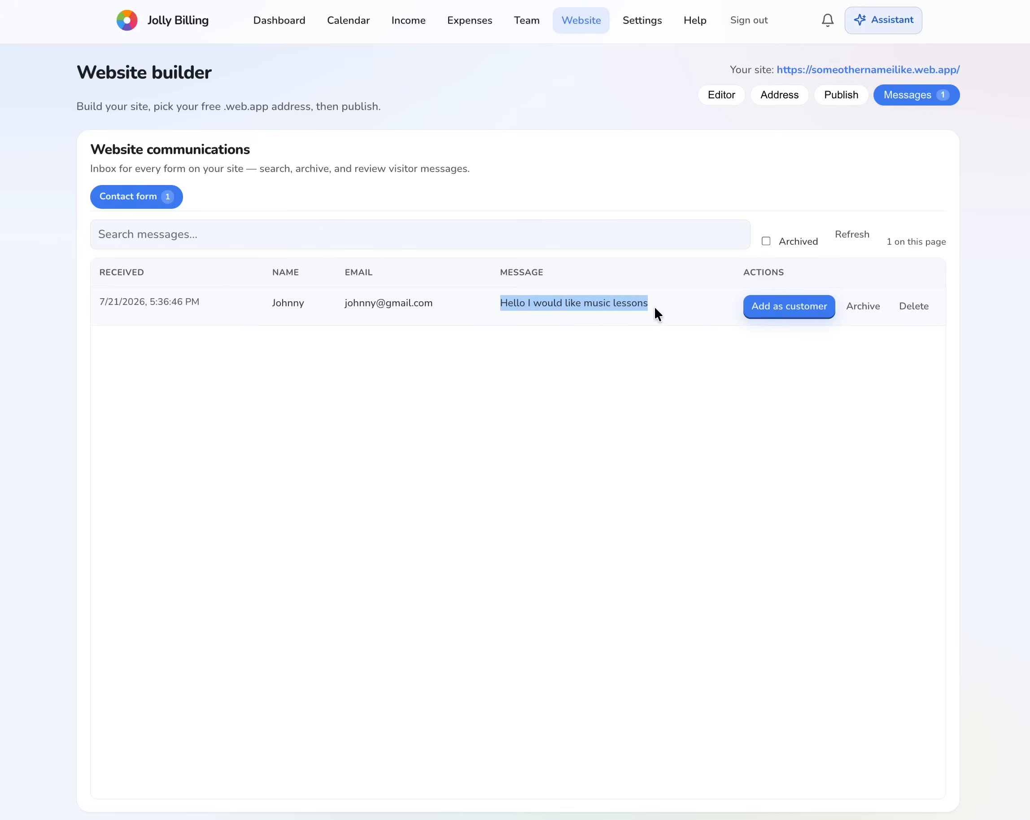
pyautogui.click(659, 504)
pyautogui.click(801, 315)
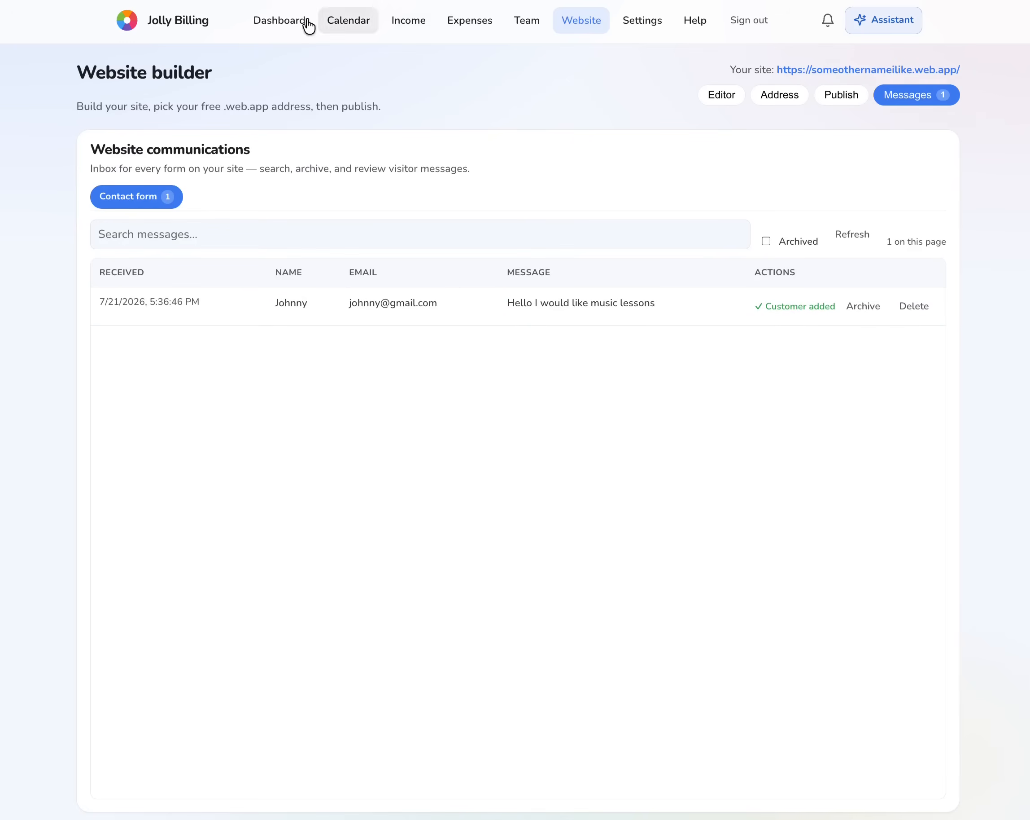
pyautogui.click(293, 27)
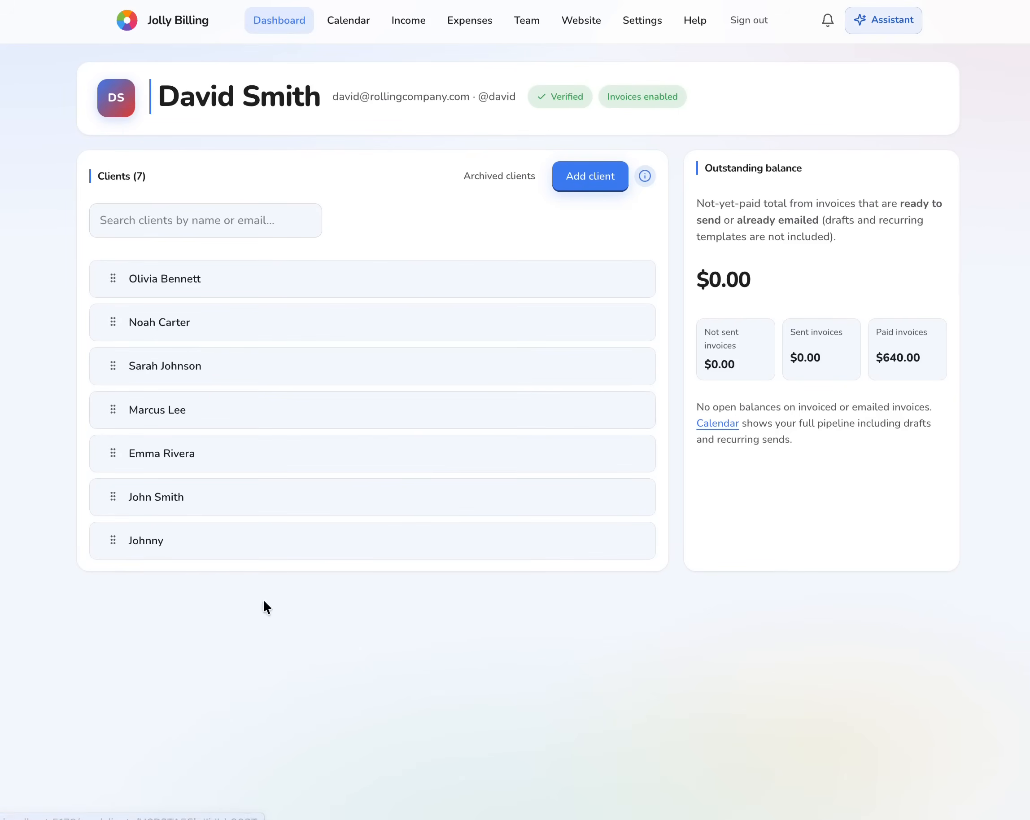
# - Open the new client's details and enter their last name
pyautogui.click(139, 546)
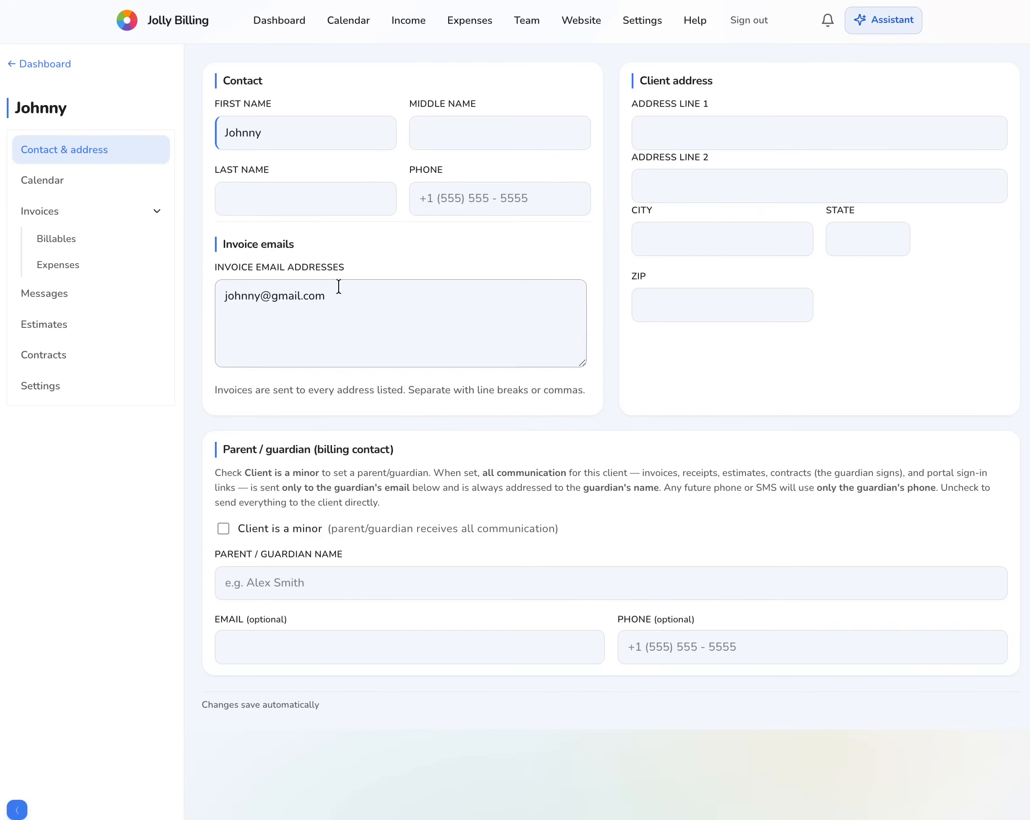
pyautogui.click(321, 201)
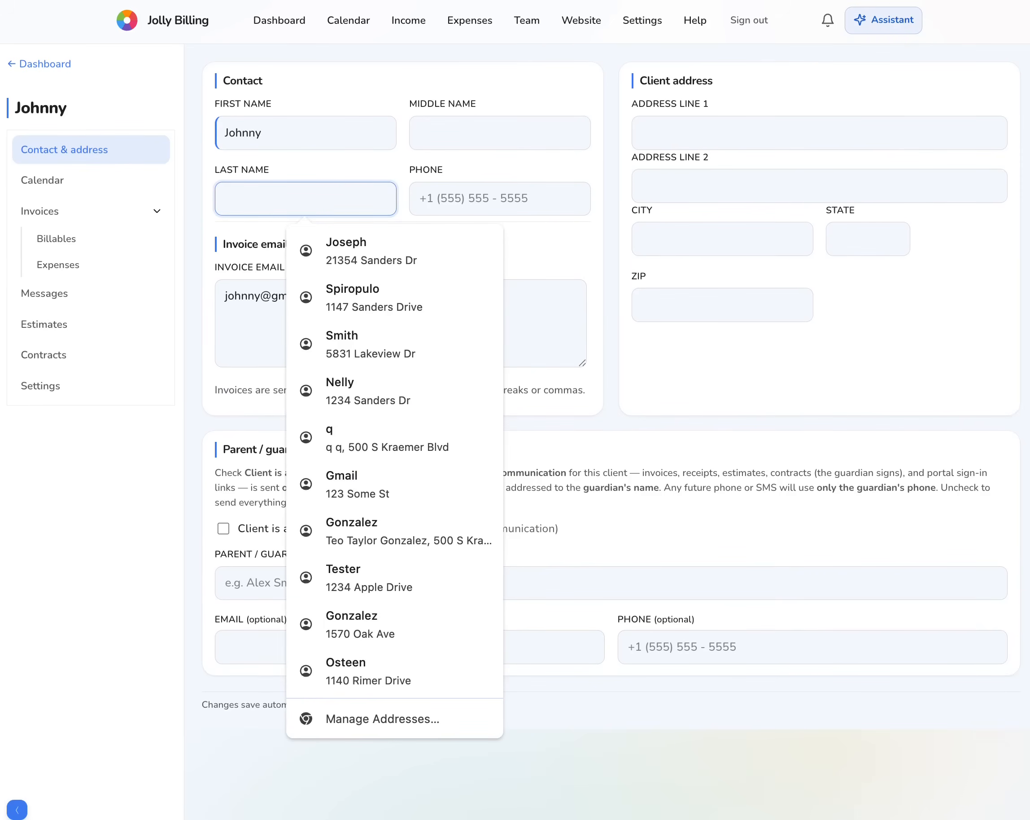
# - Add a 'First lesson' billable for July 13, 2026 at 12:00 PM
pyautogui.click(57, 238)
pyautogui.write('First lesson')
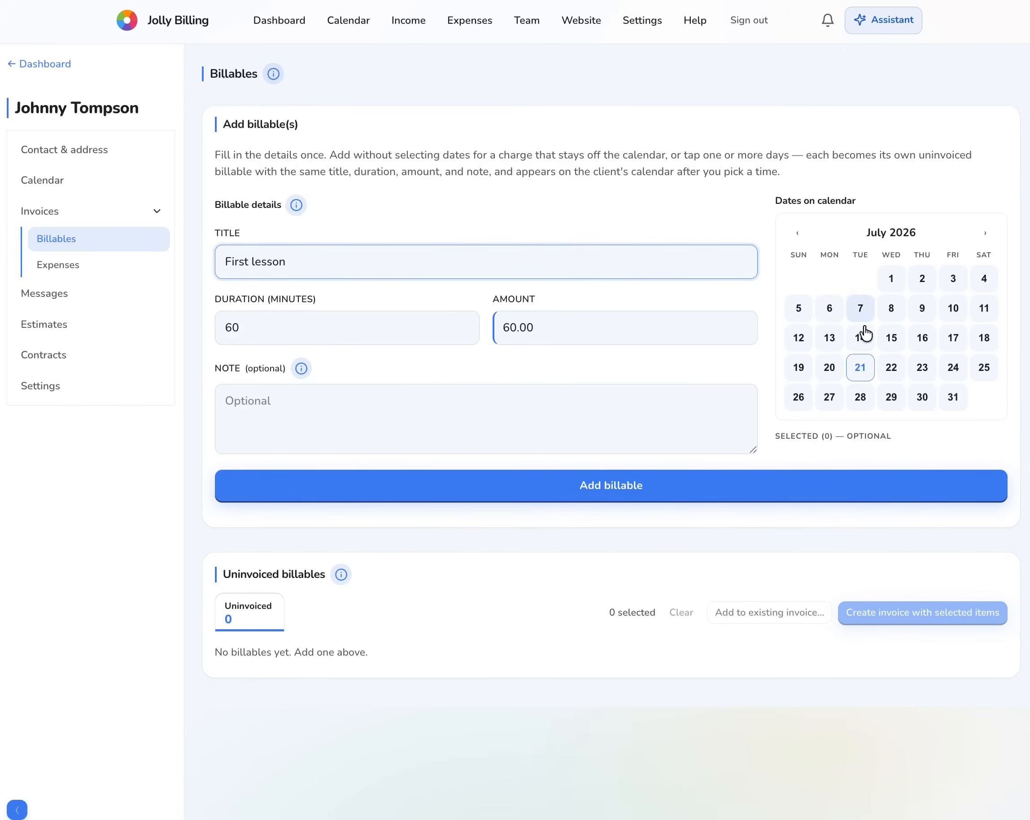
pyautogui.click(830, 338)
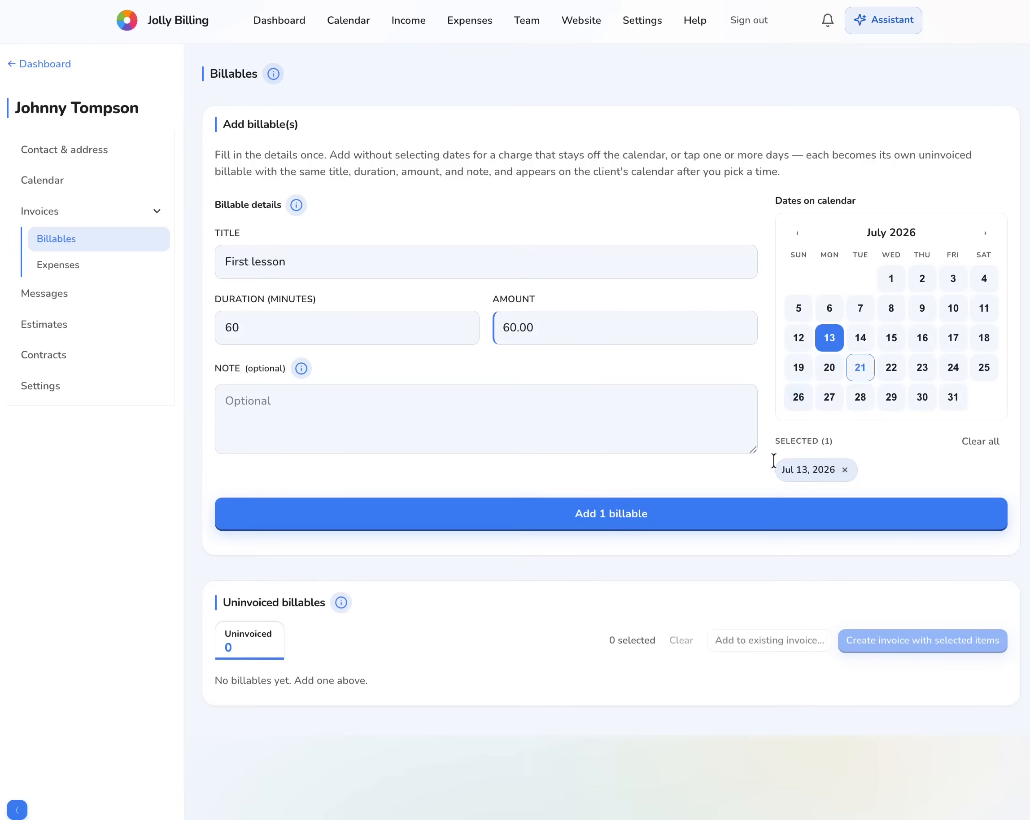
pyautogui.click(746, 520)
pyautogui.click(527, 454)
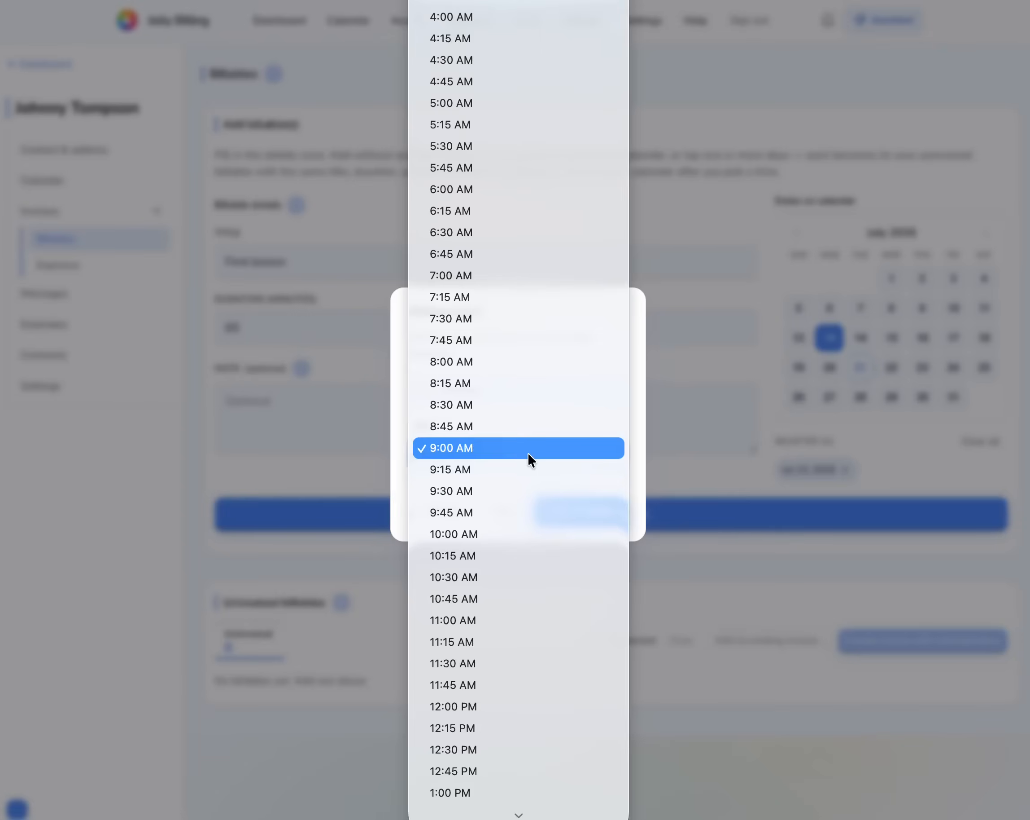
pyautogui.click(478, 706)
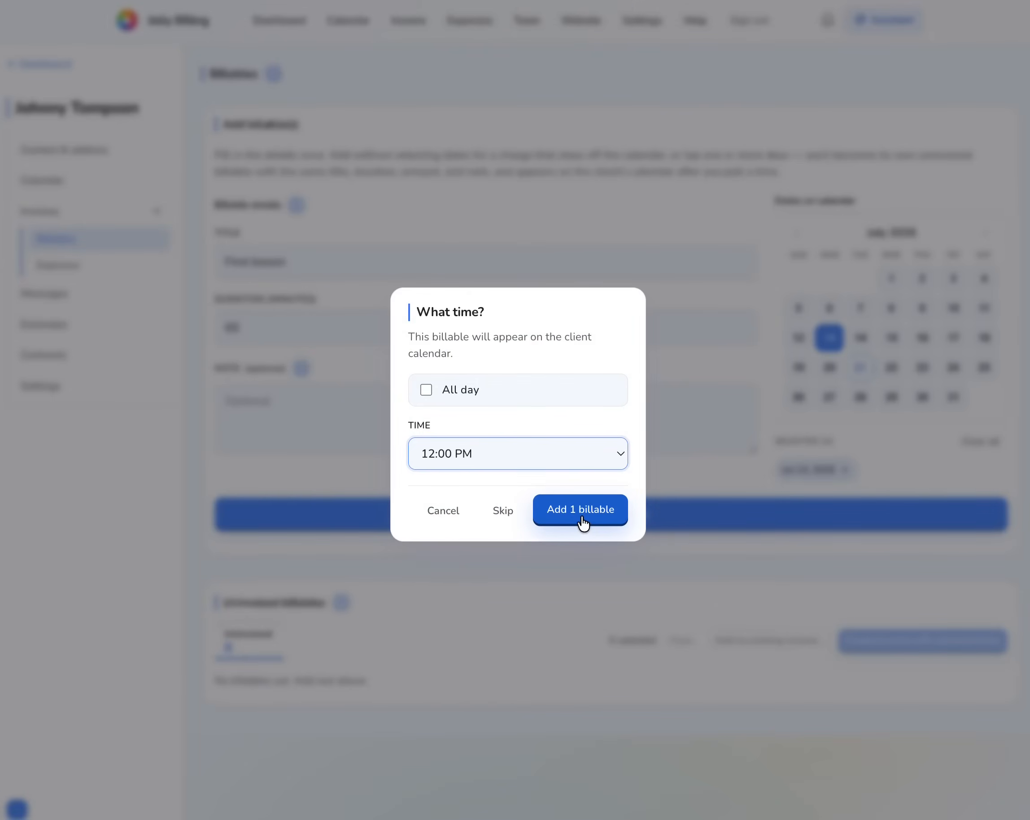
pyautogui.click(582, 522)
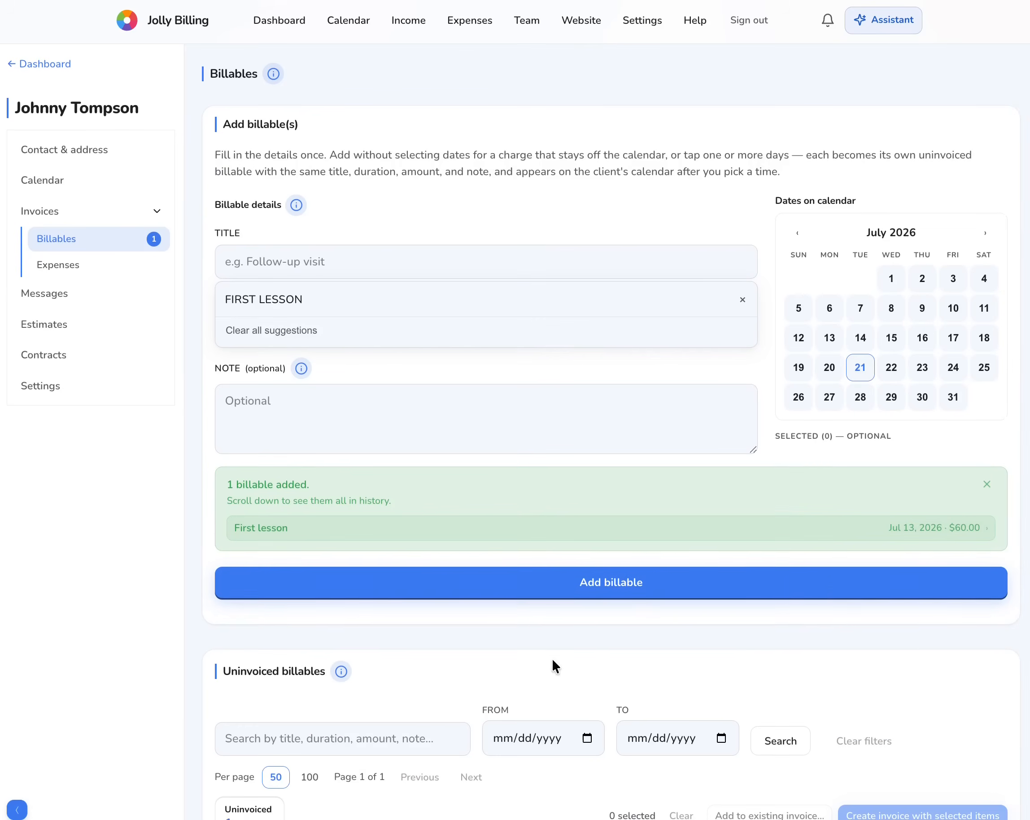
pyautogui.scroll(-3, 552, 658)
# - Create and save an invoice from the client's uninvoiced First lesson billable
pyautogui.click(235, 689)
pyautogui.click(917, 653)
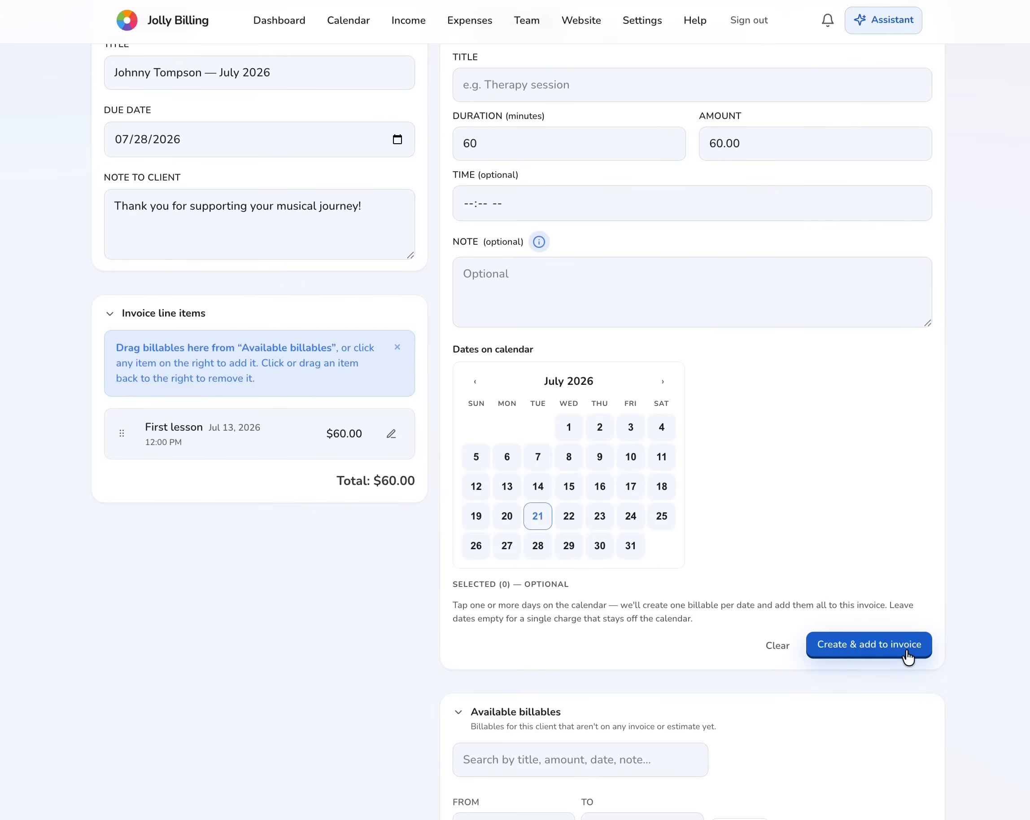
pyautogui.click(892, 120)
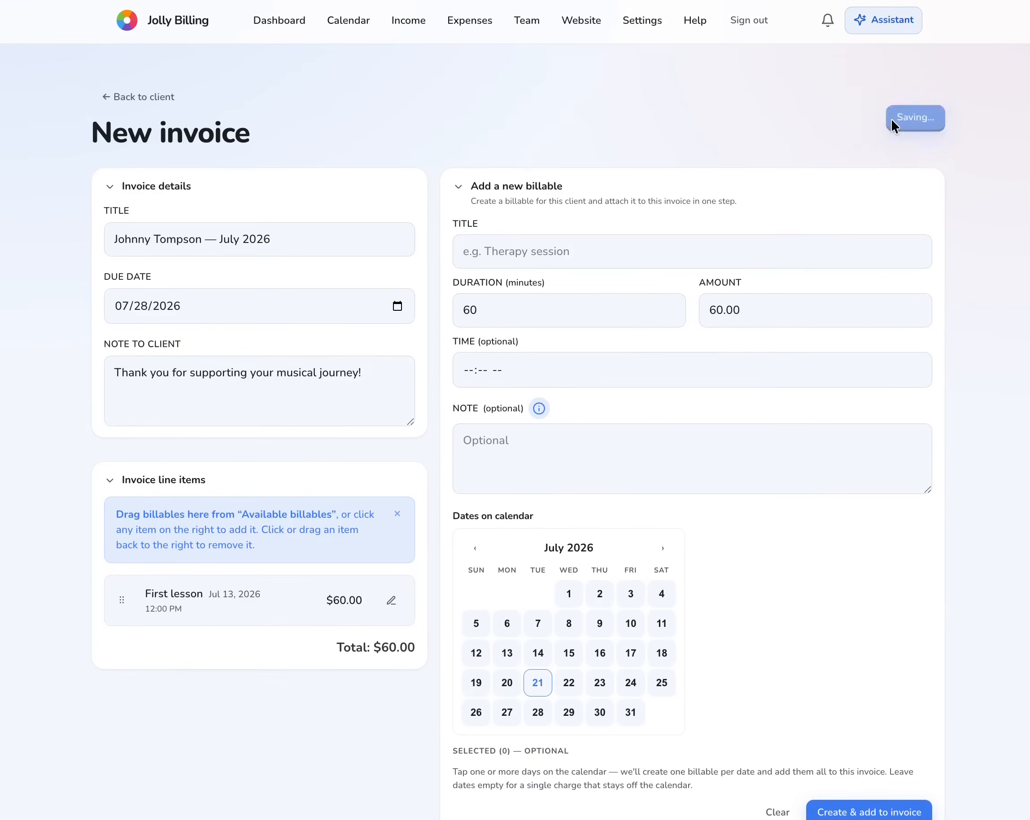
# - Email the saved $60.00 invoice to the client and confirm the send
pyautogui.click(677, 274)
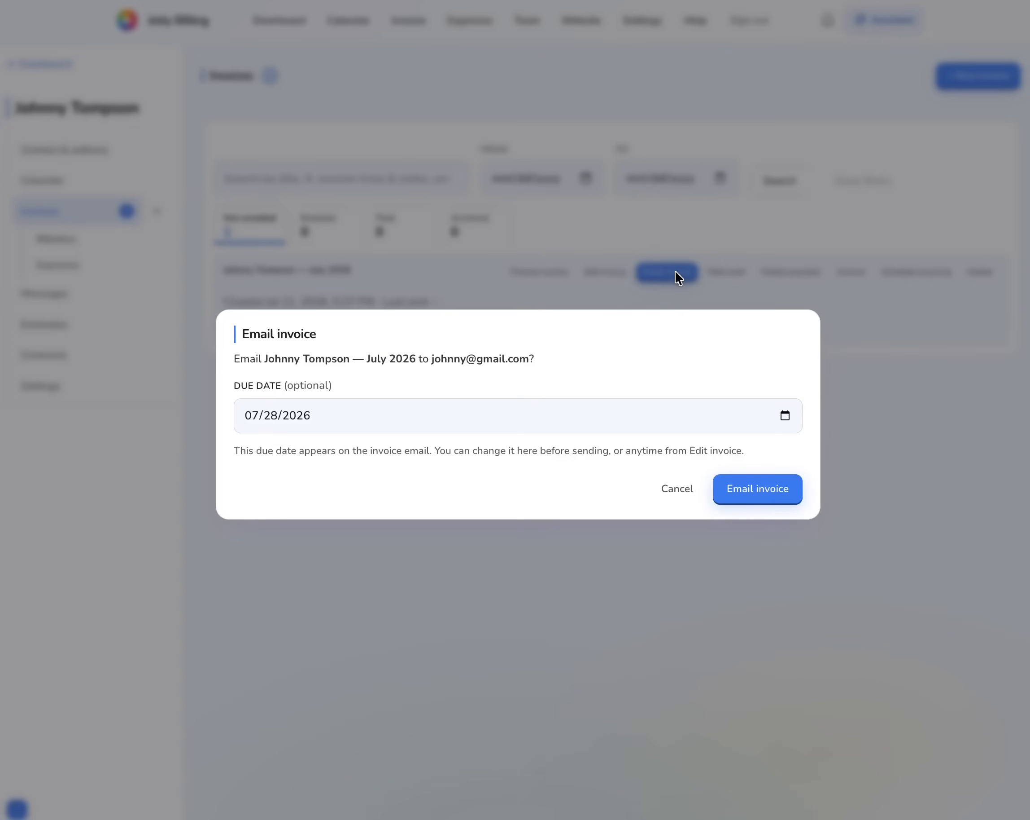
pyautogui.click(753, 490)
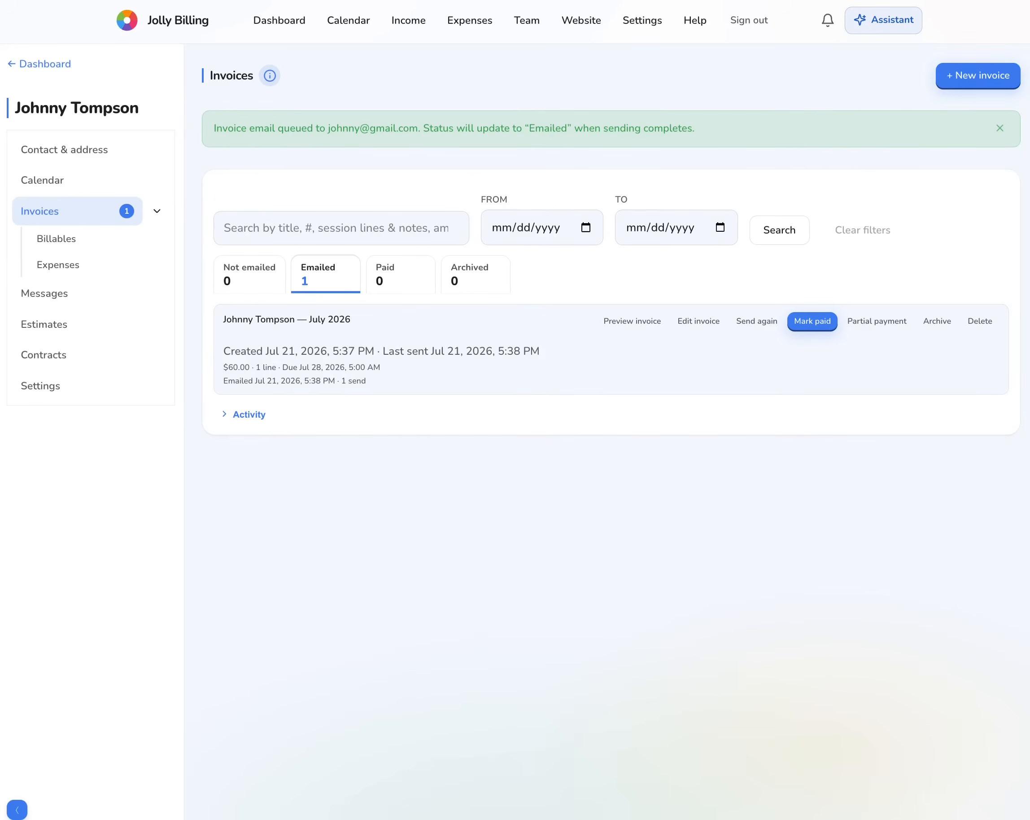
pyautogui.click(116, 0)
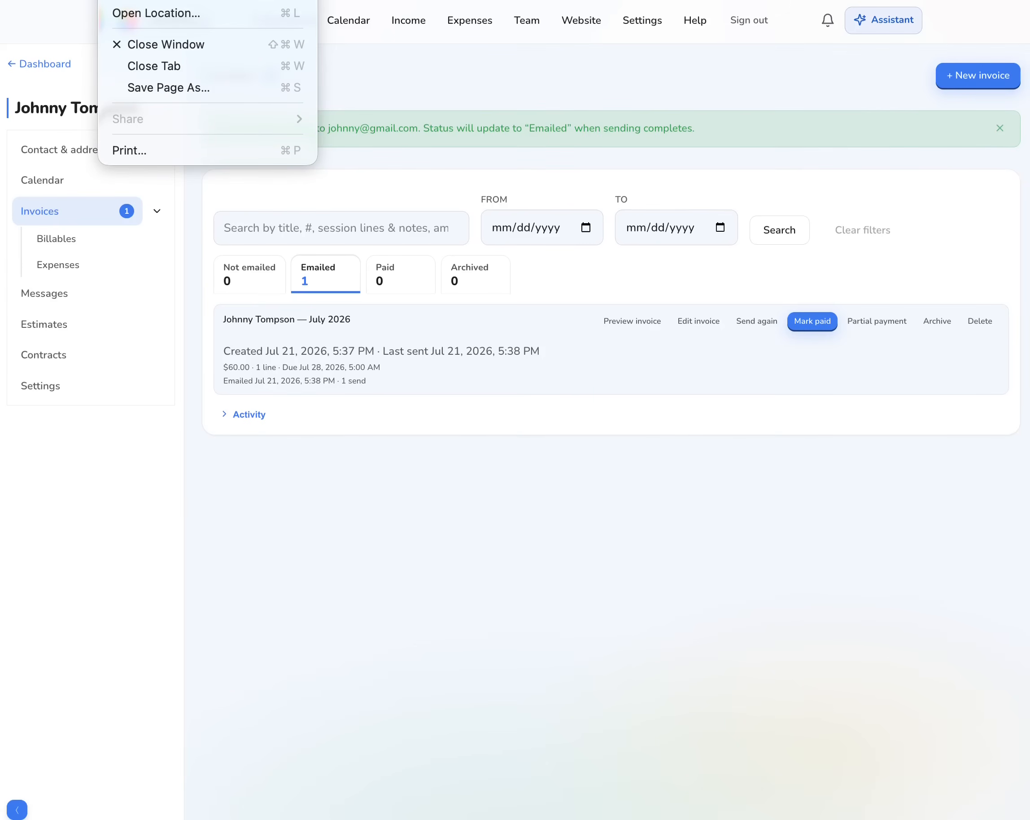
pyautogui.press('Right')
pyautogui.press('Escape')
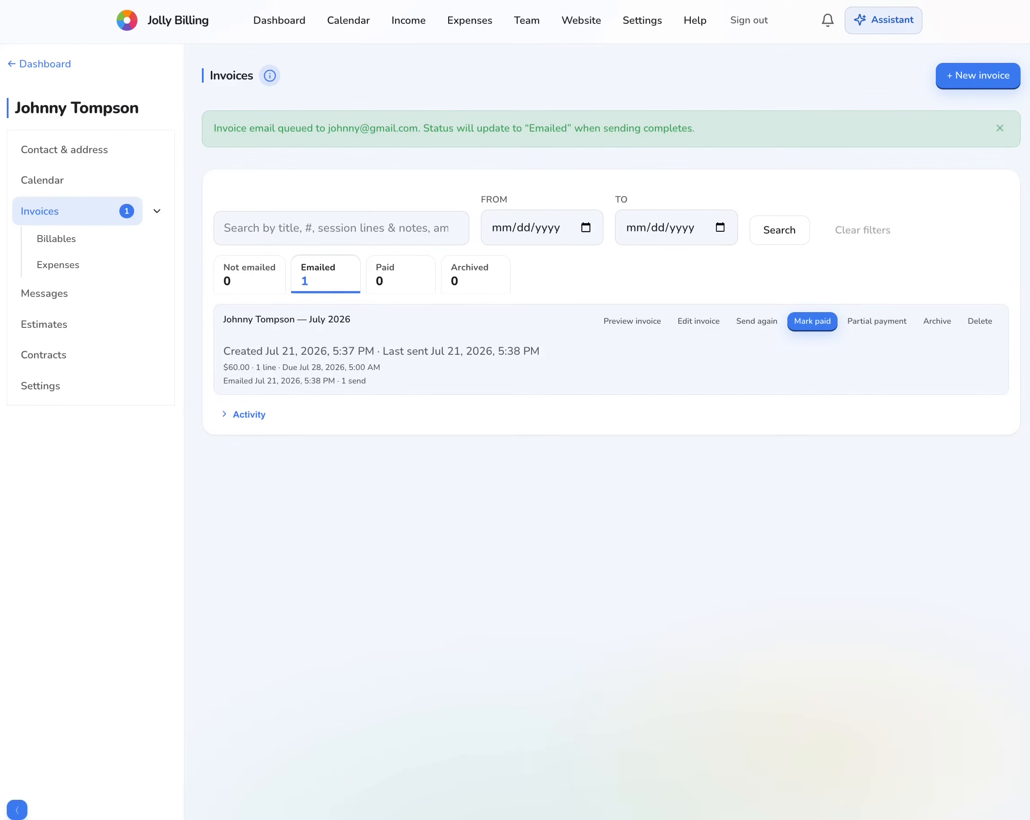